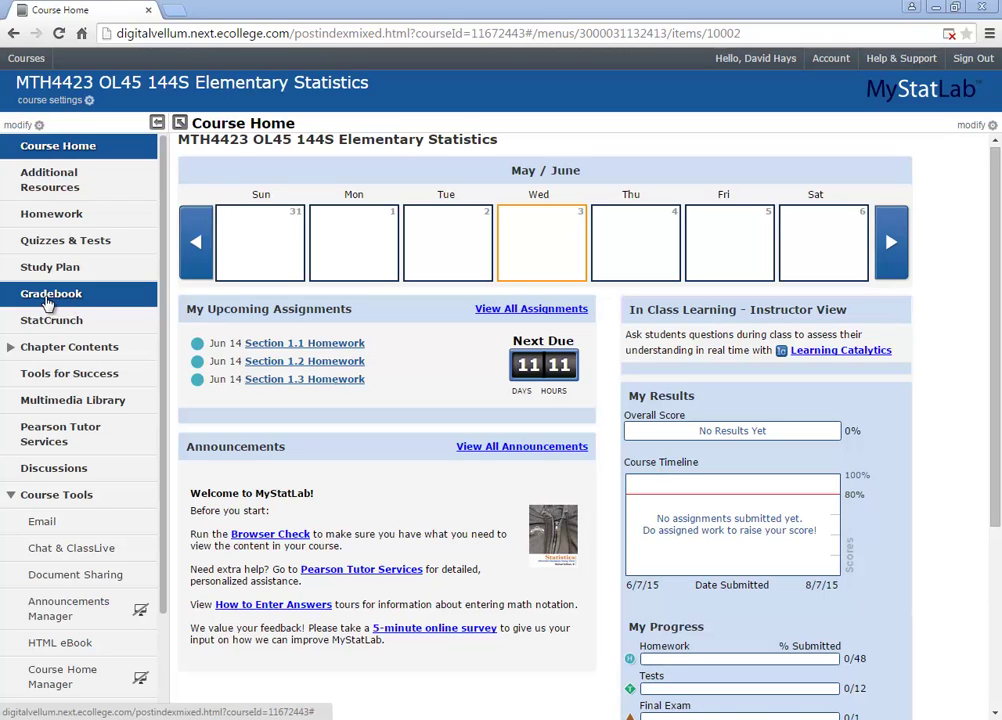
click(57, 300)
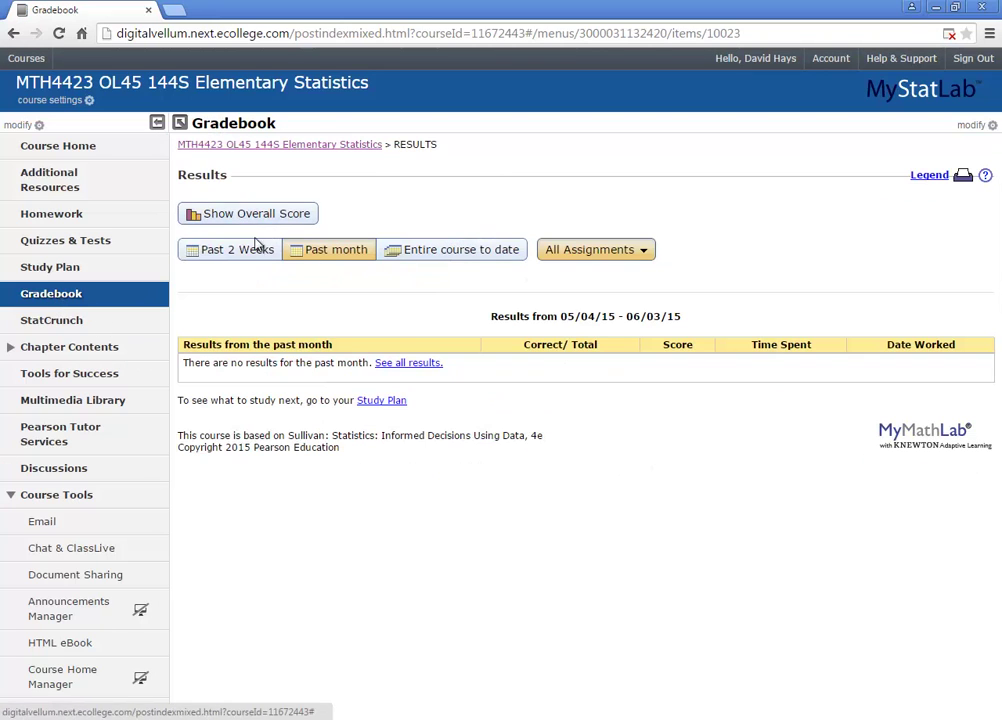
click(648, 256)
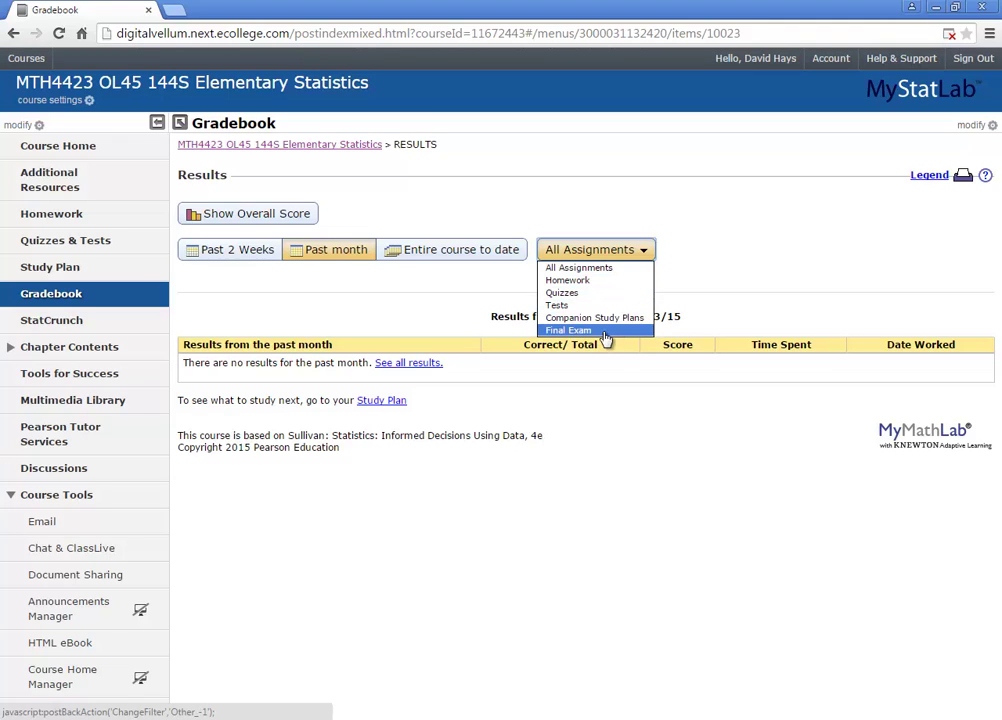
click(767, 235)
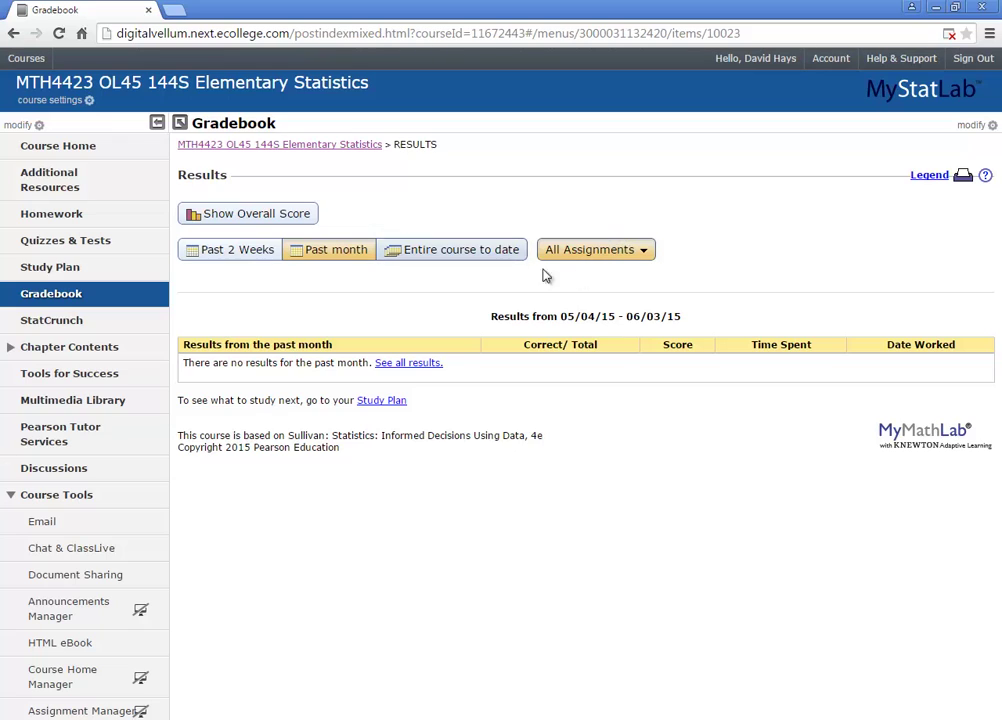
click(593, 252)
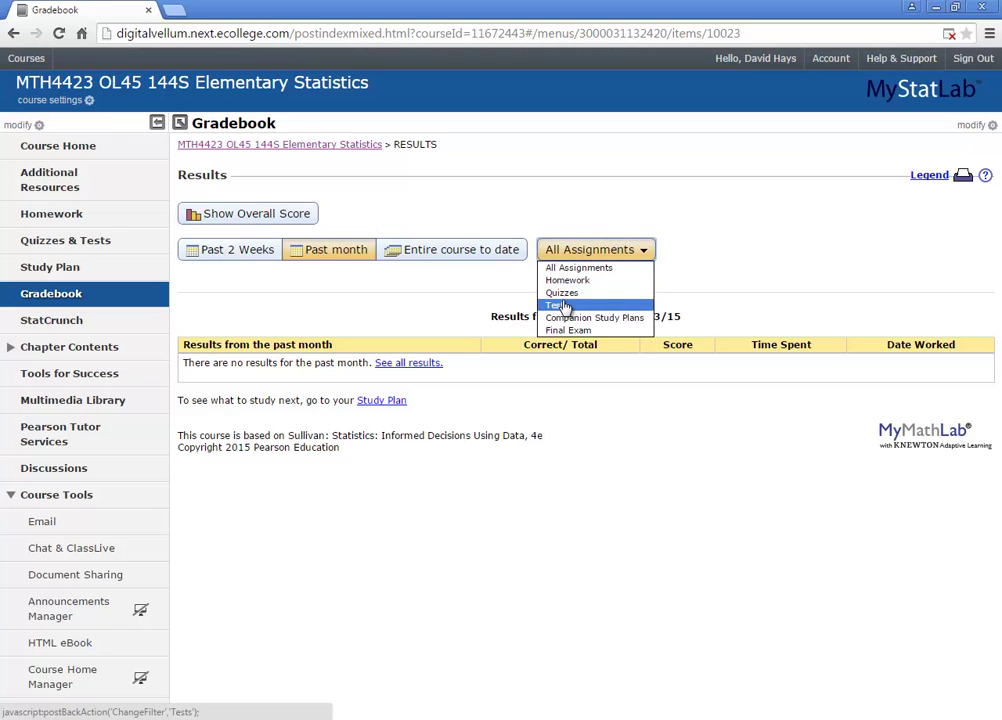
click(590, 226)
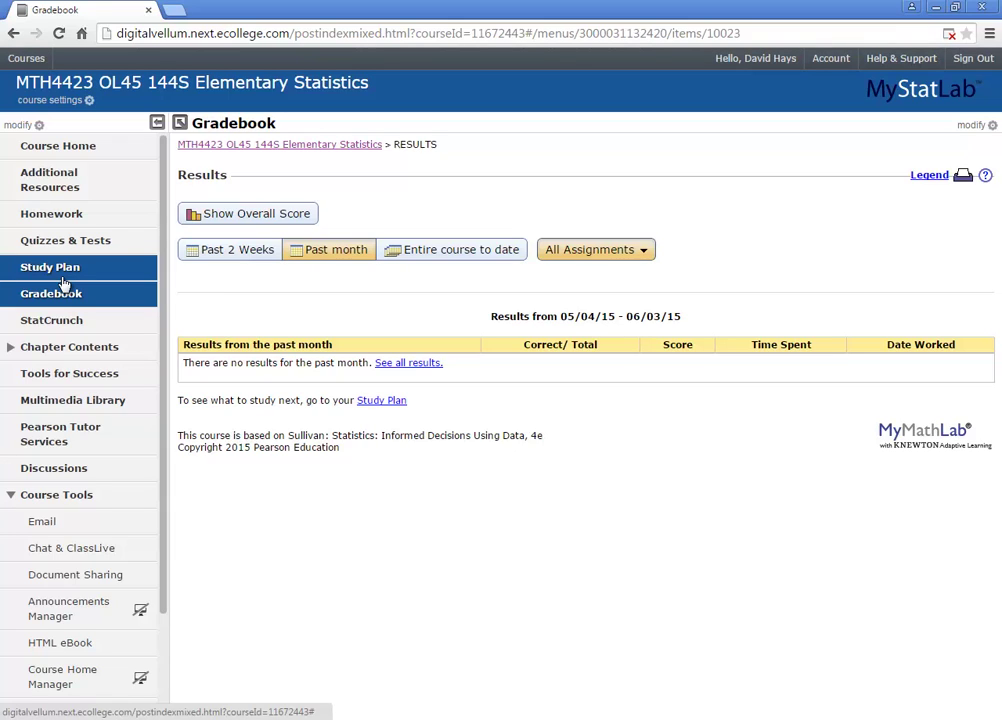
Open Section 3.1 Homework from the Homework assignment list.
click(78, 220)
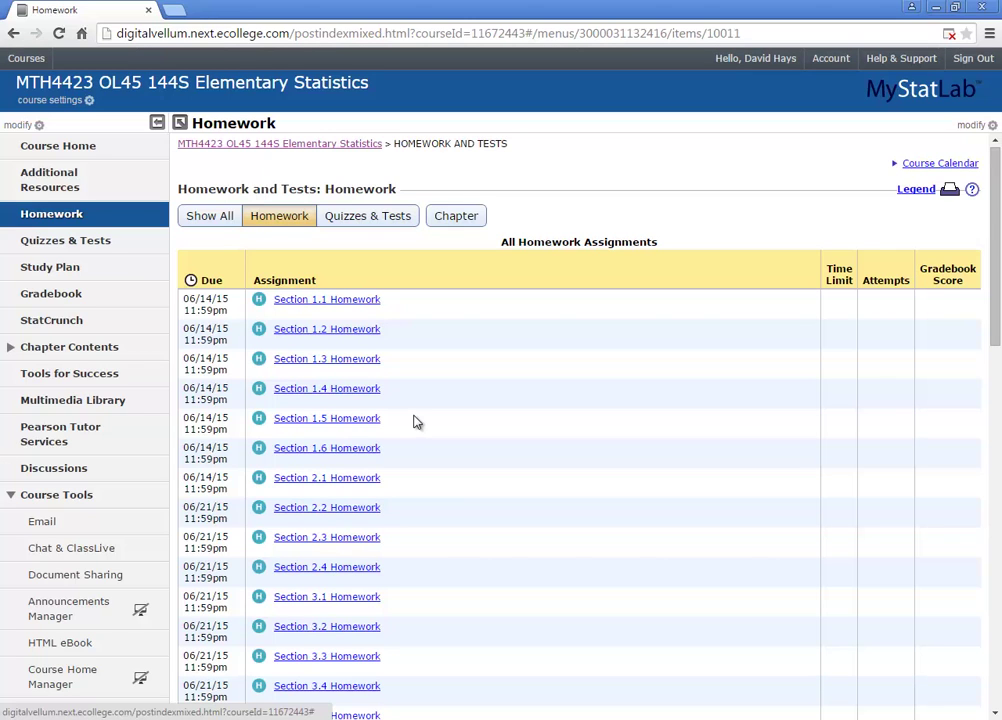
scroll(417, 421, down, 10)
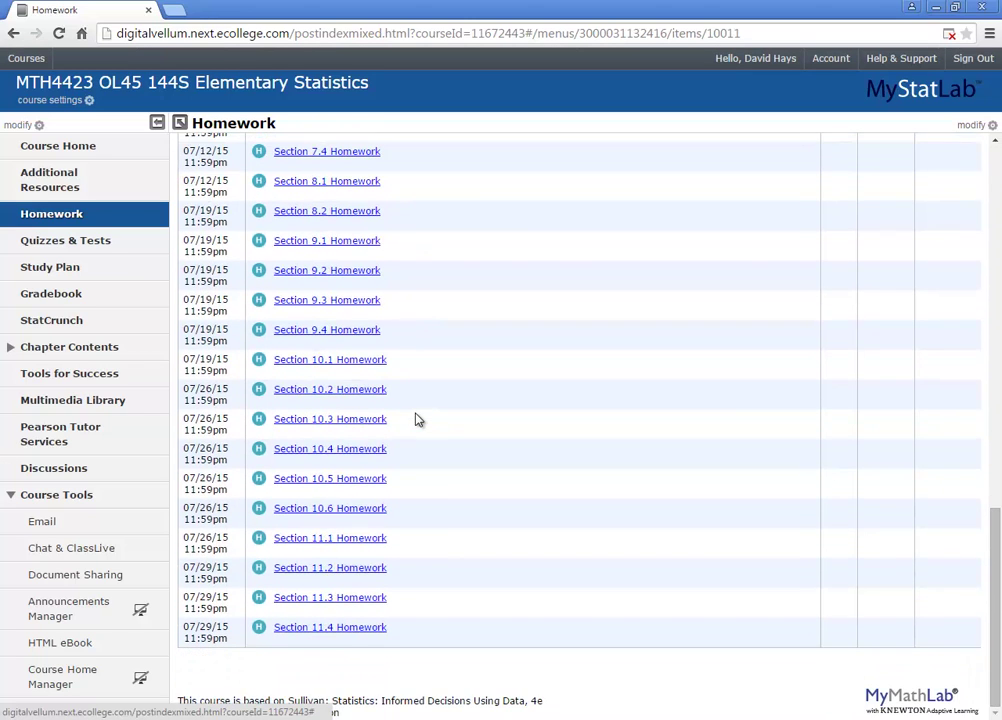
scroll(417, 421, up, 10)
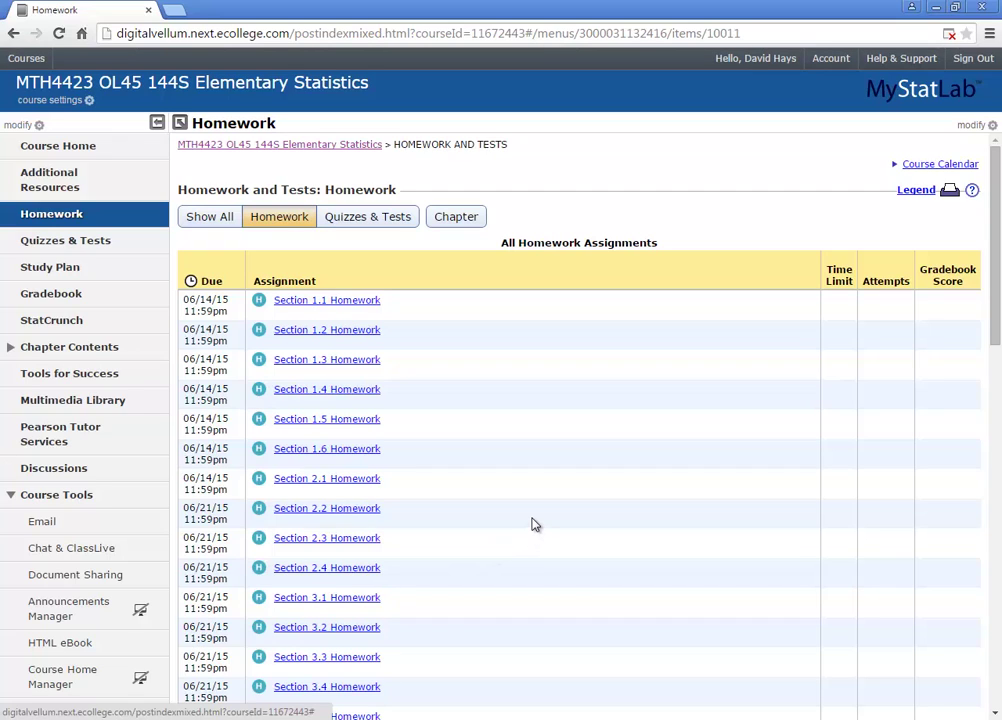
scroll(535, 525, down, 1)
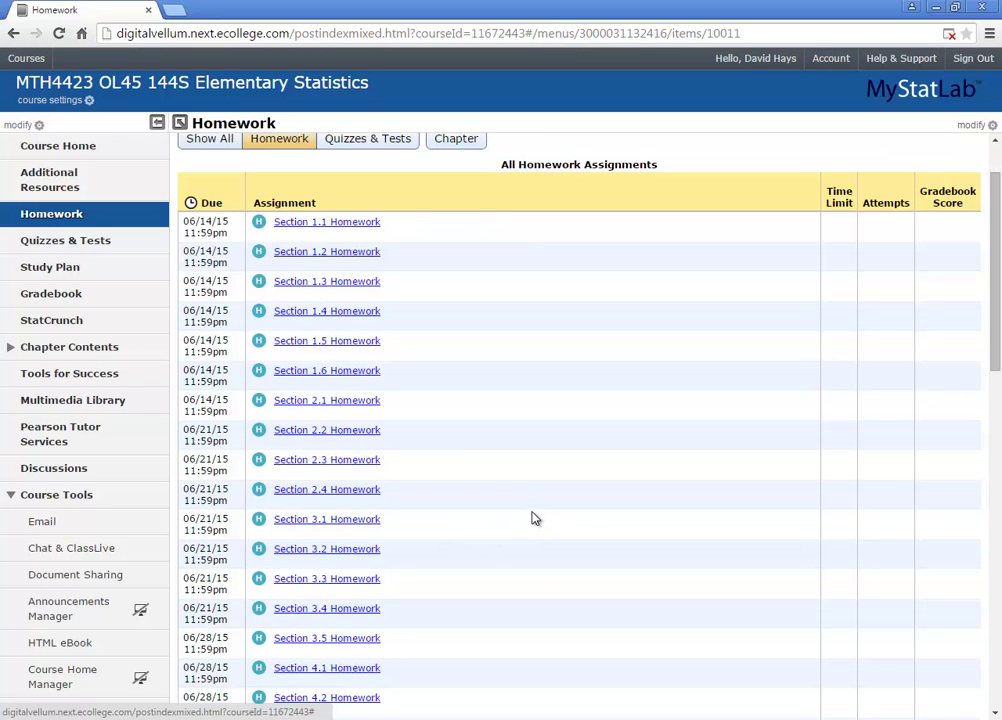
scroll(533, 518, down, 1)
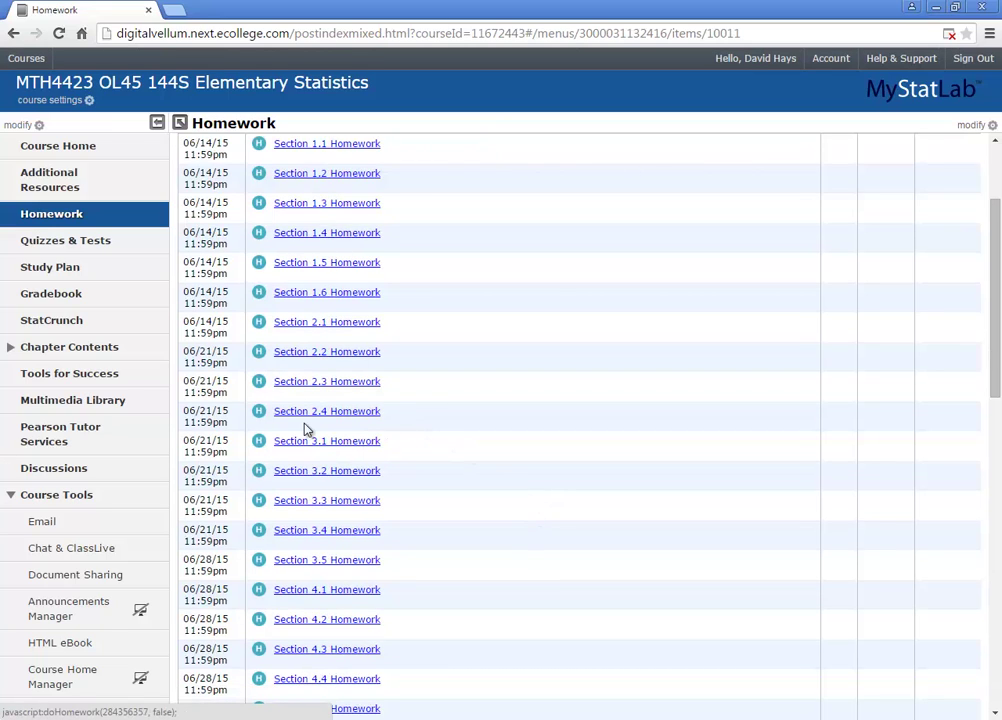
click(311, 449)
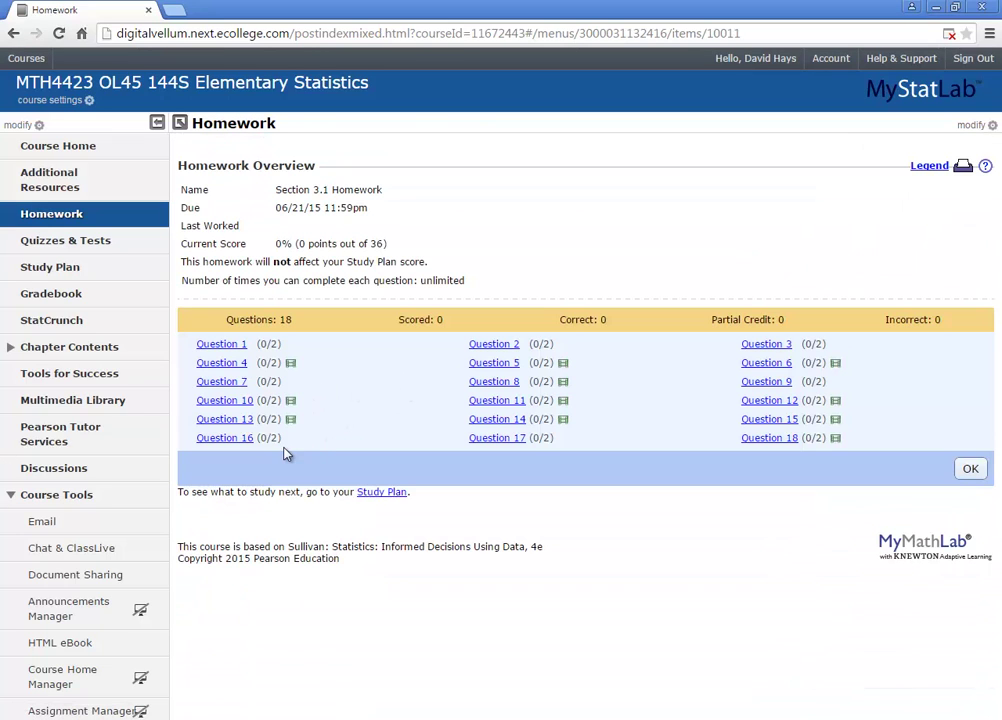
Answer Question 1 with choice A, marked wrong, then with D for full 2 points.
click(225, 346)
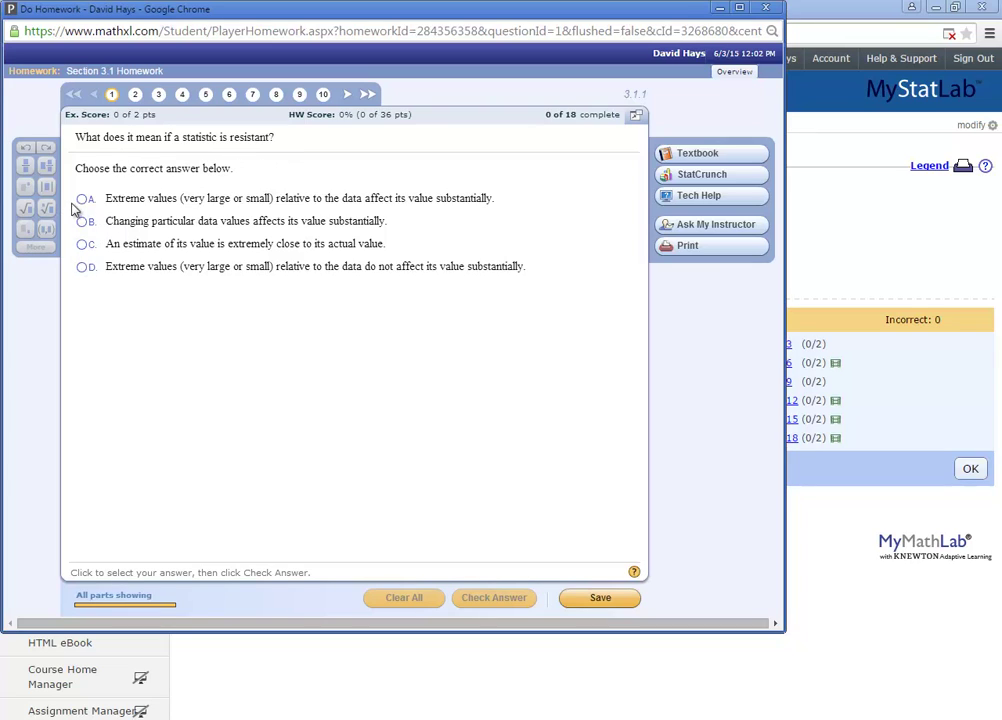
click(84, 199)
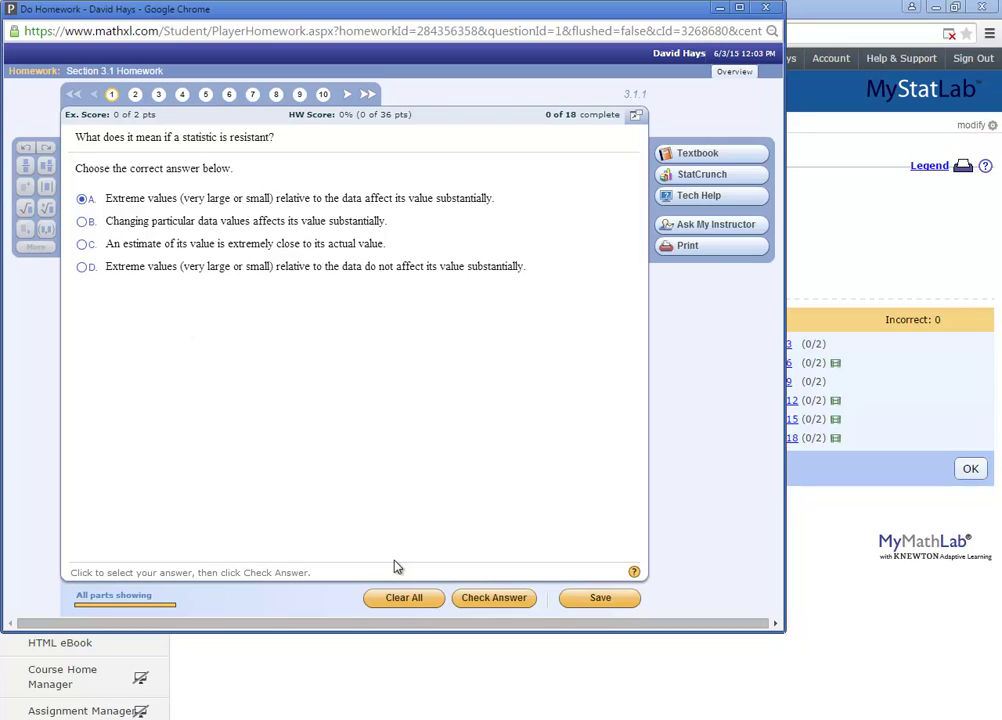
click(490, 598)
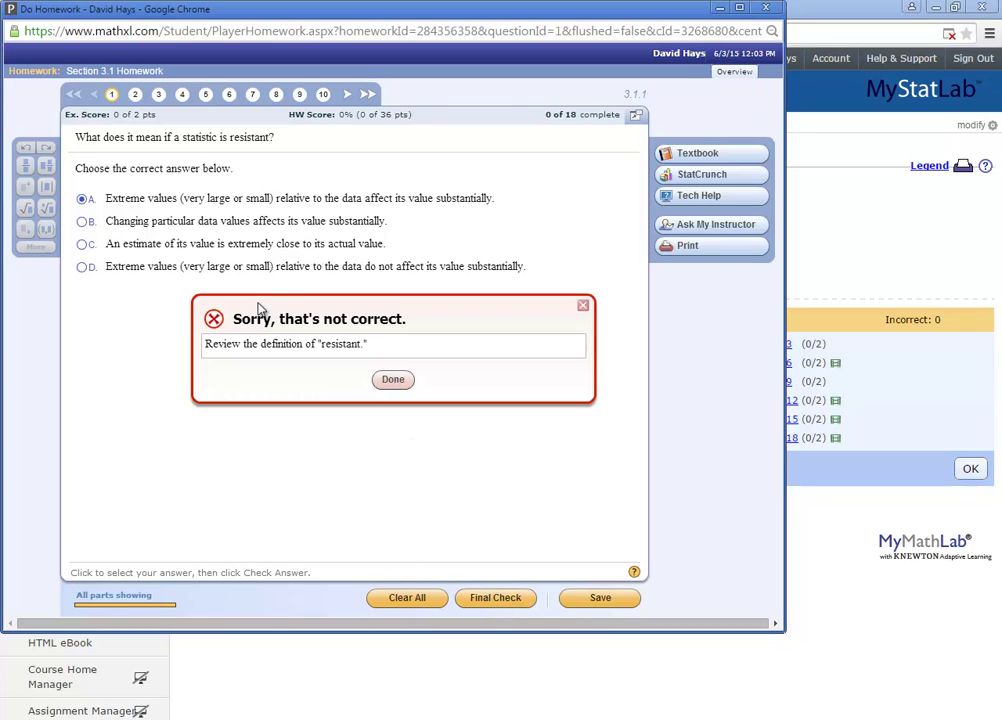
click(395, 381)
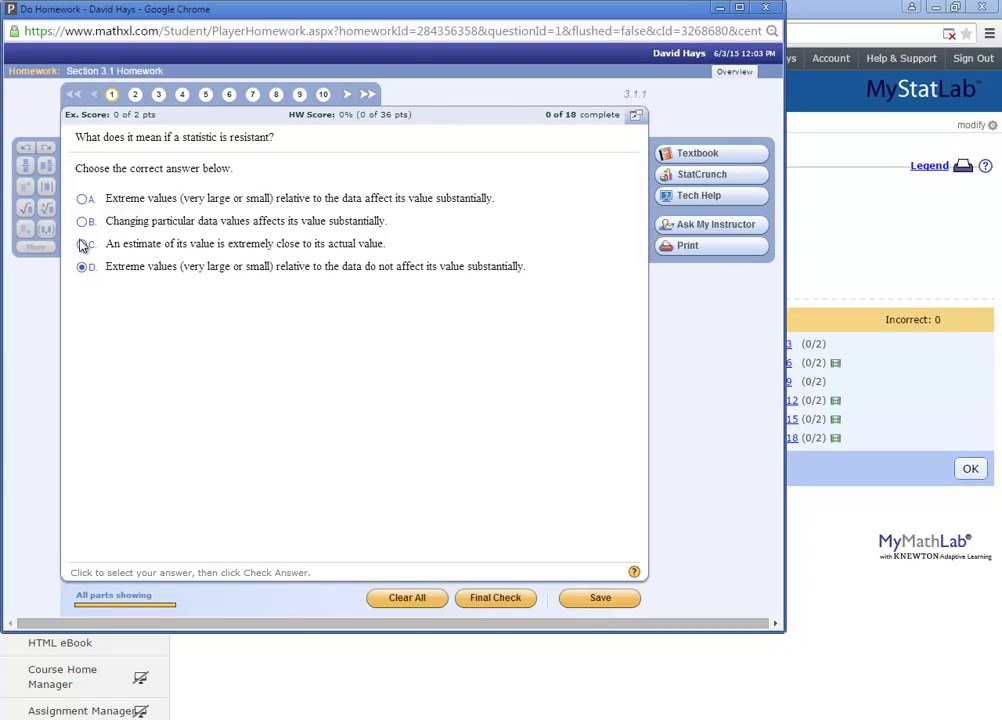
click(83, 221)
click(84, 267)
click(487, 598)
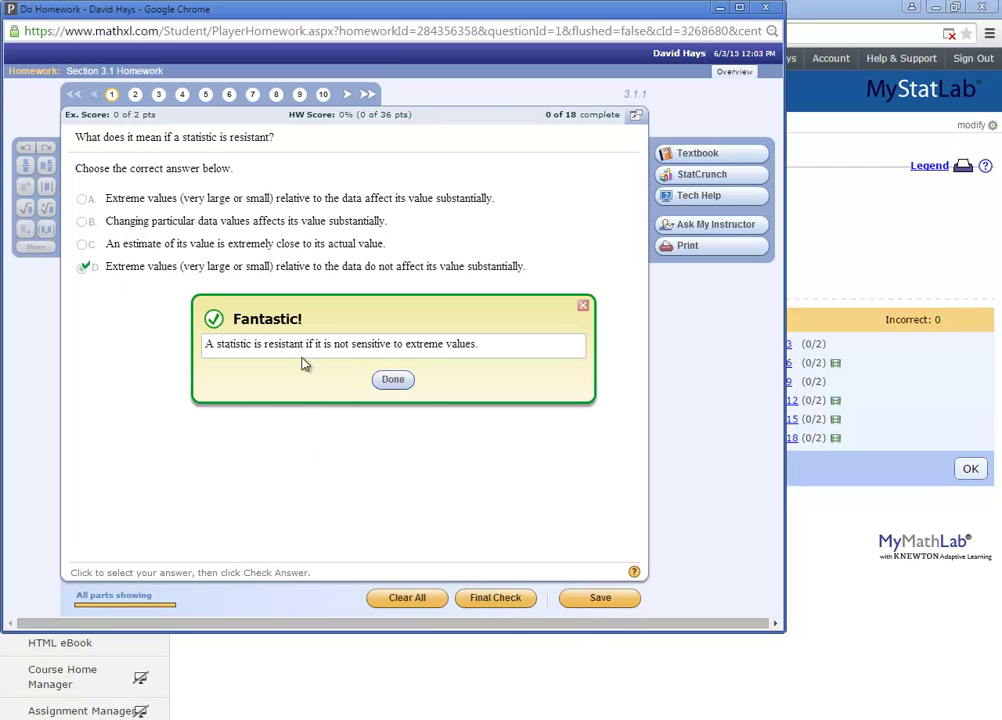
click(395, 382)
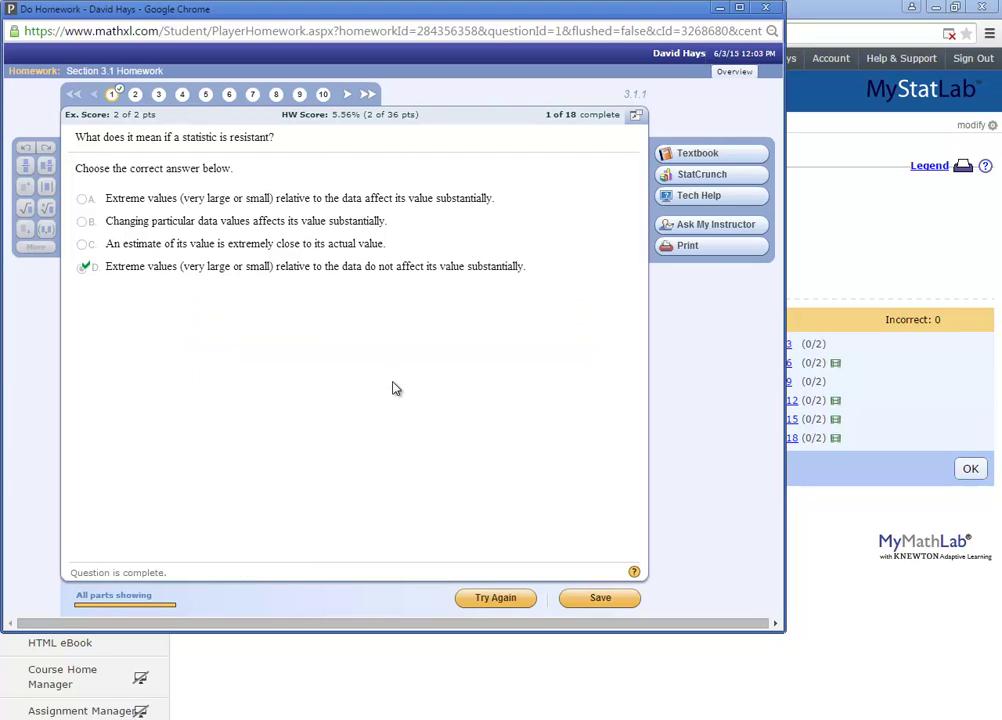
Go to question 4 and try sample means 55 and 44, both marked incorrect.
click(135, 94)
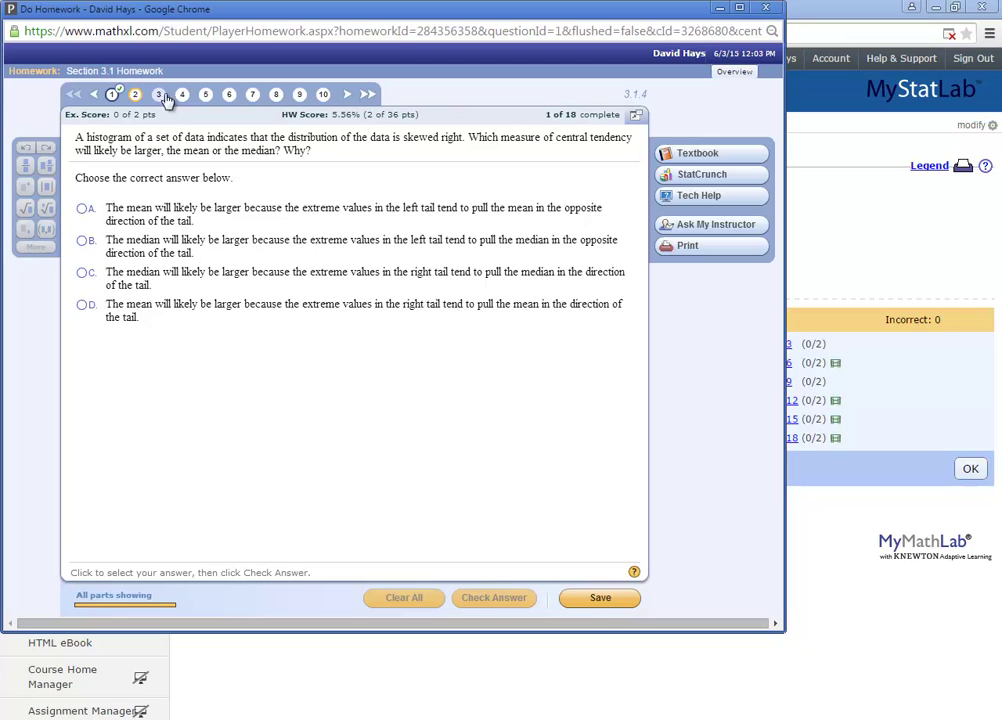
click(162, 96)
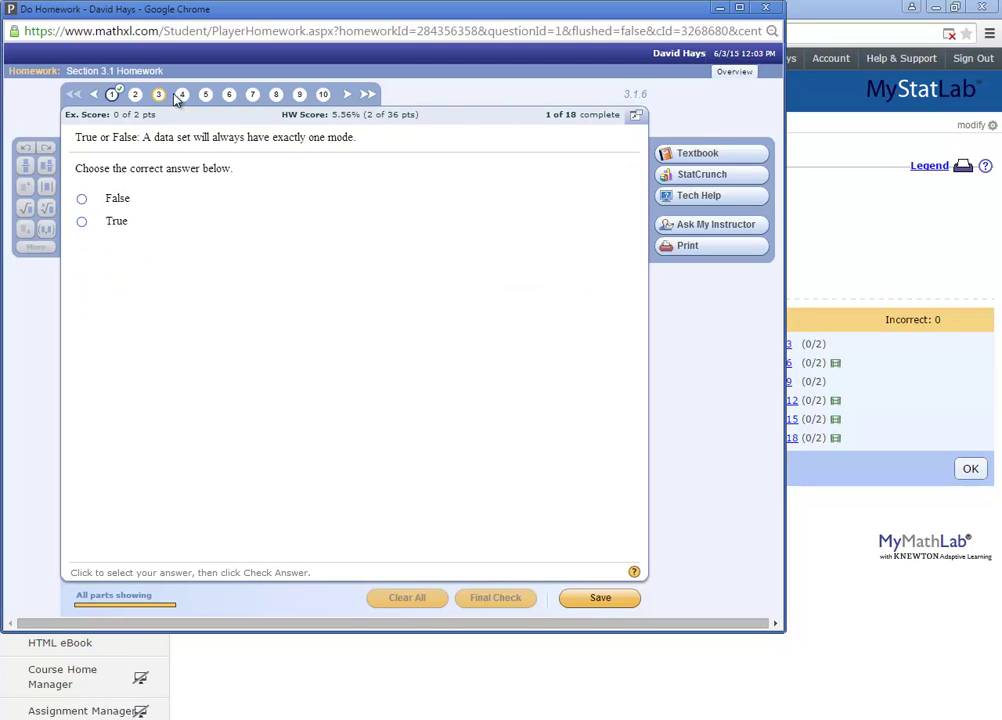
click(182, 96)
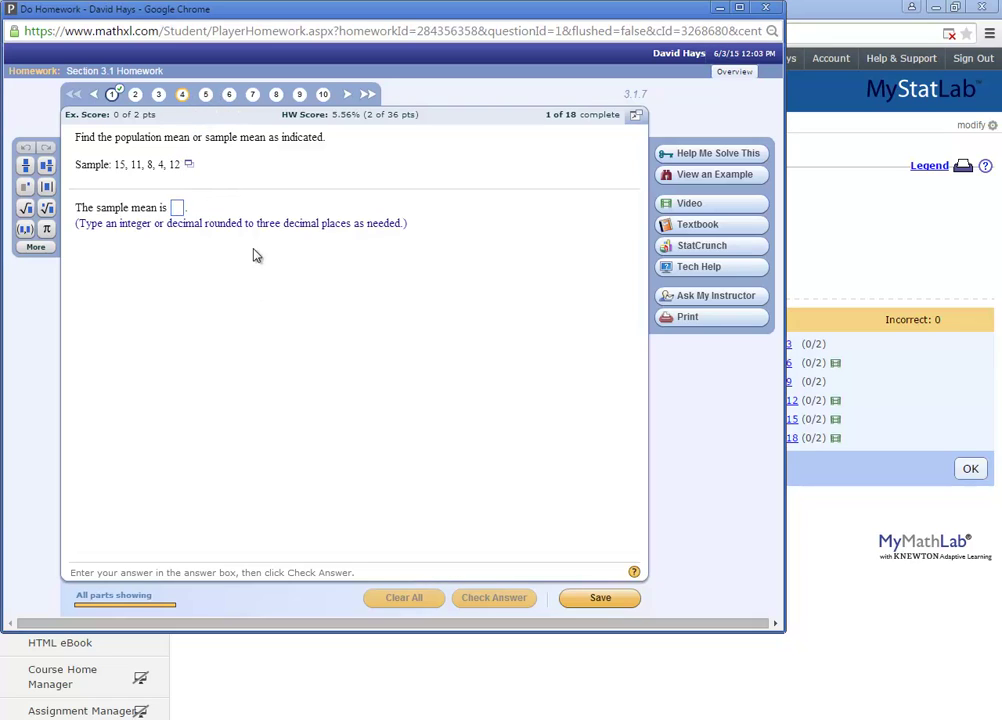
text(55)
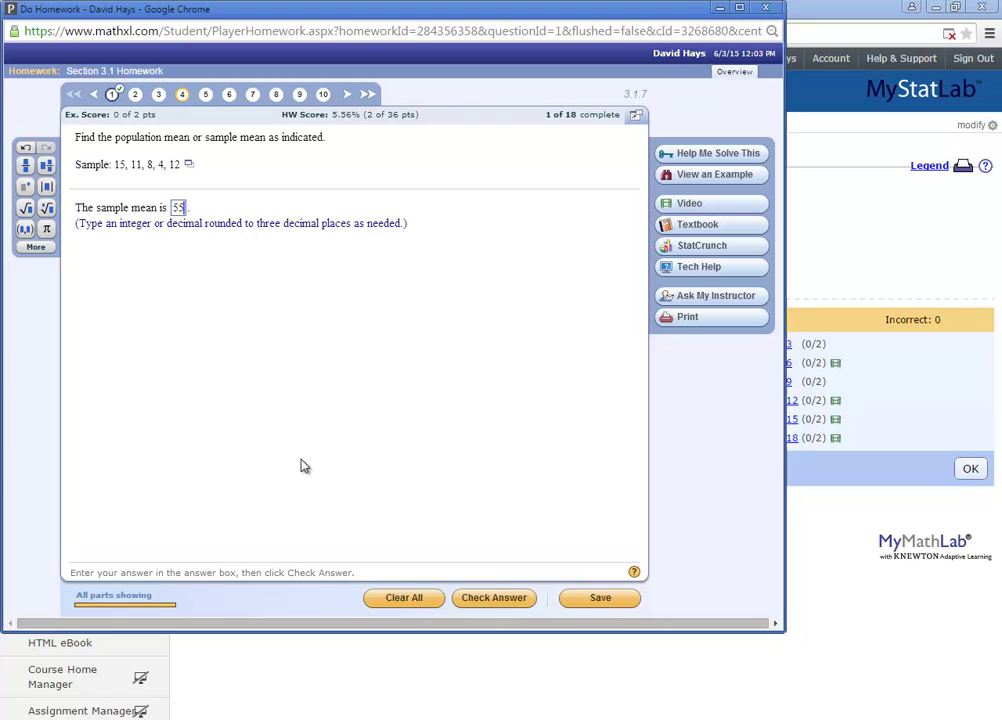
click(494, 600)
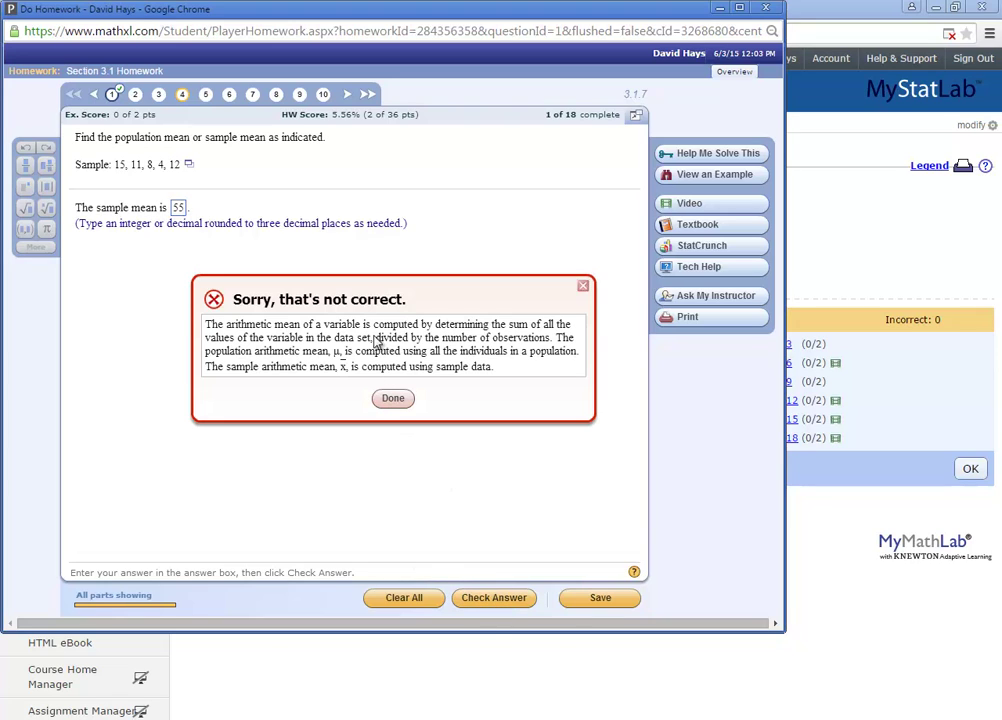
click(393, 399)
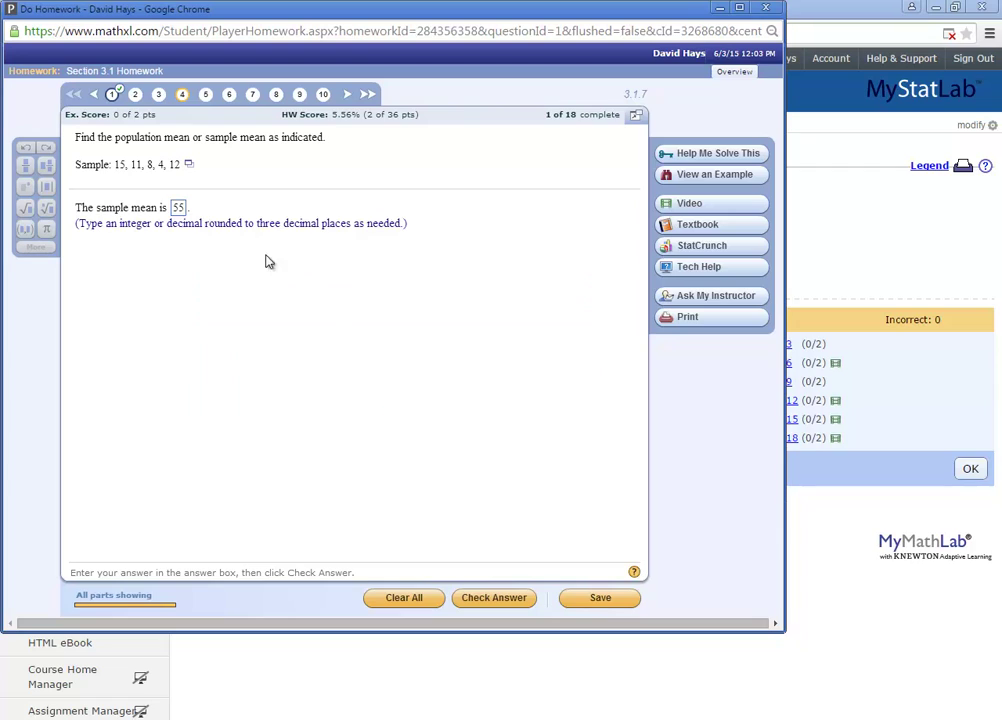
click(183, 208)
double_click(180, 208)
text(44)
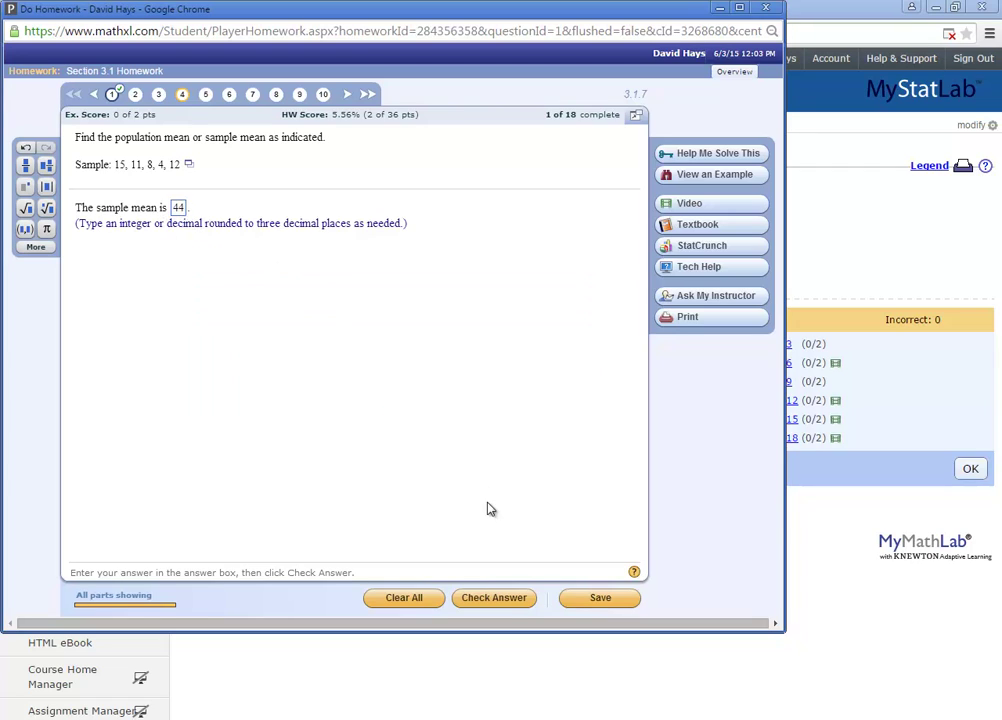
click(505, 596)
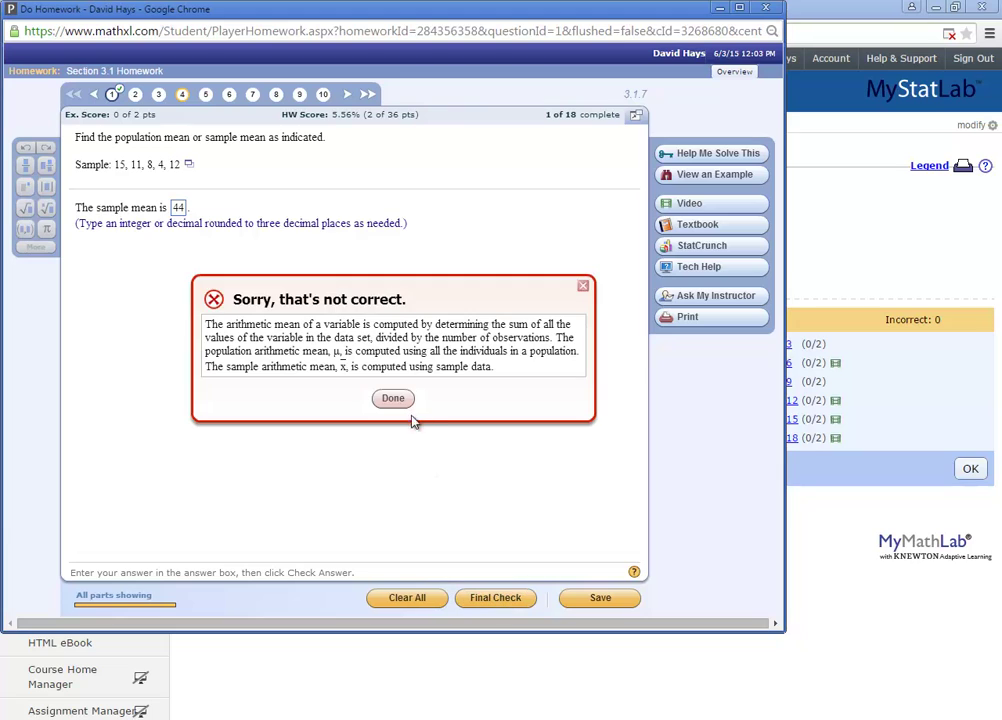
click(398, 401)
Submit 33 as the final sample mean, then visit question 5 and return to question 4.
click(183, 209)
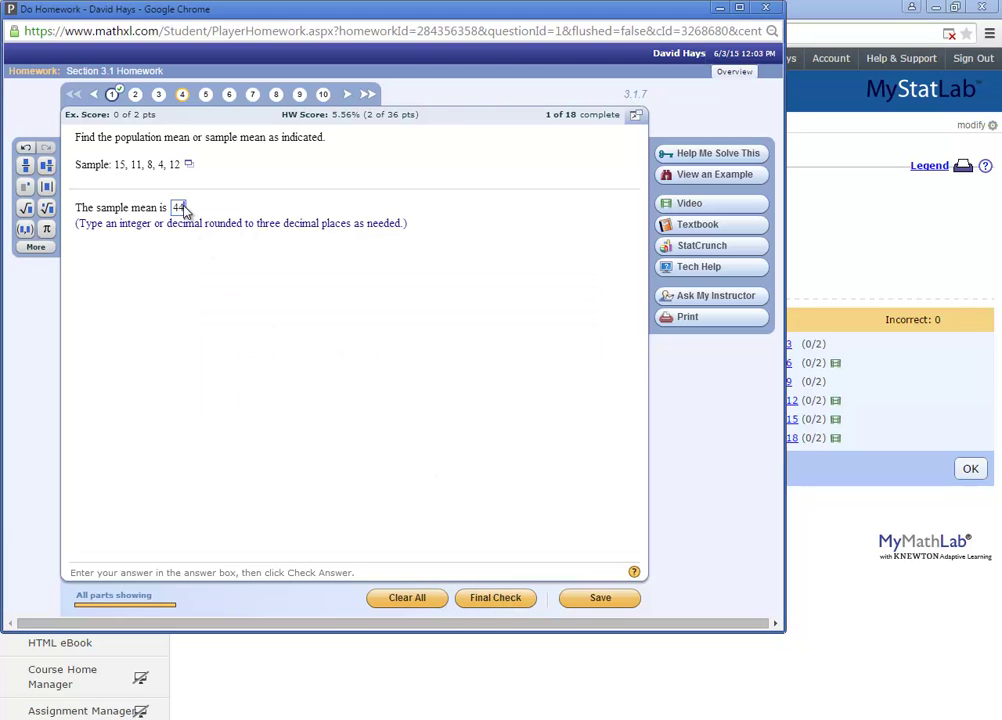
double_click(180, 208)
text(33)
click(501, 602)
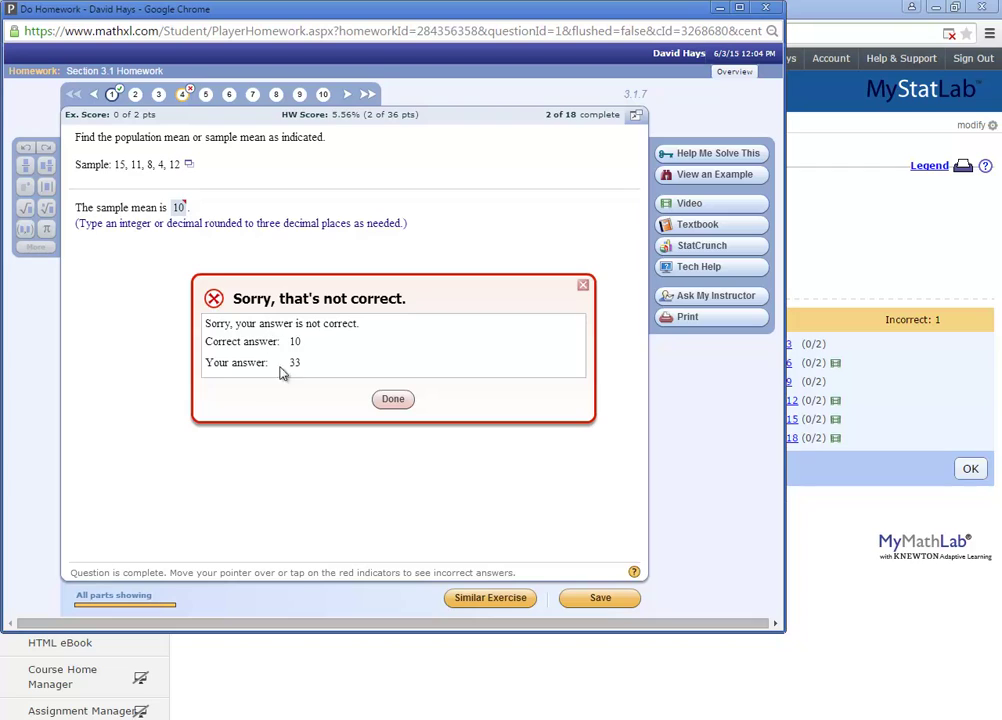
click(391, 404)
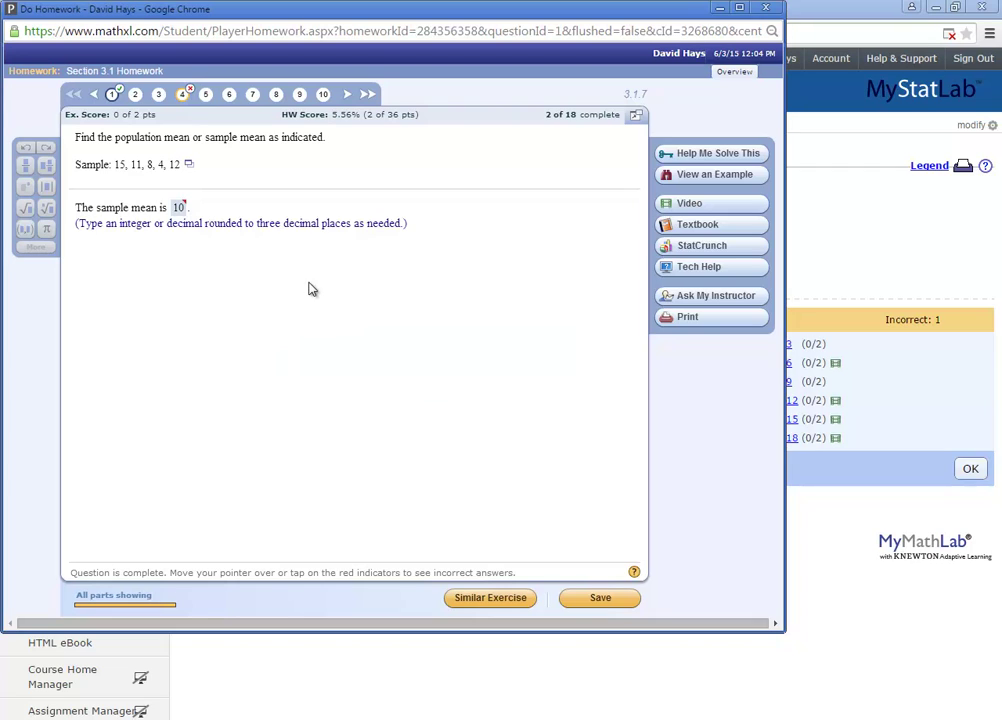
click(205, 95)
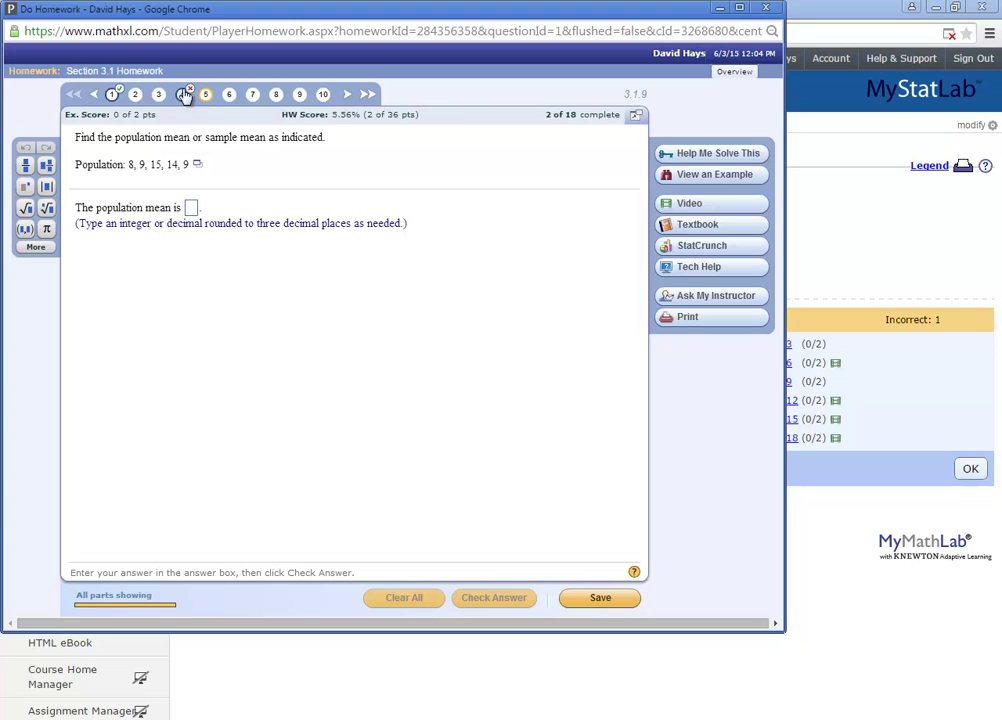
click(184, 94)
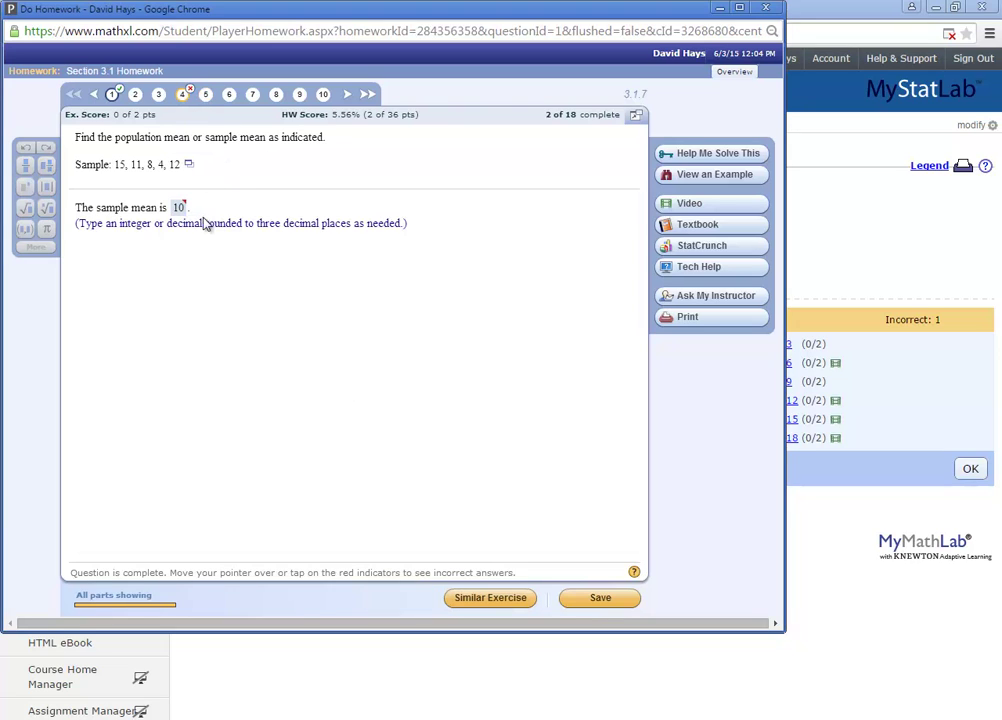
Load a similar exercise for question 4 and answer its sample mean correctly with 12.
click(509, 597)
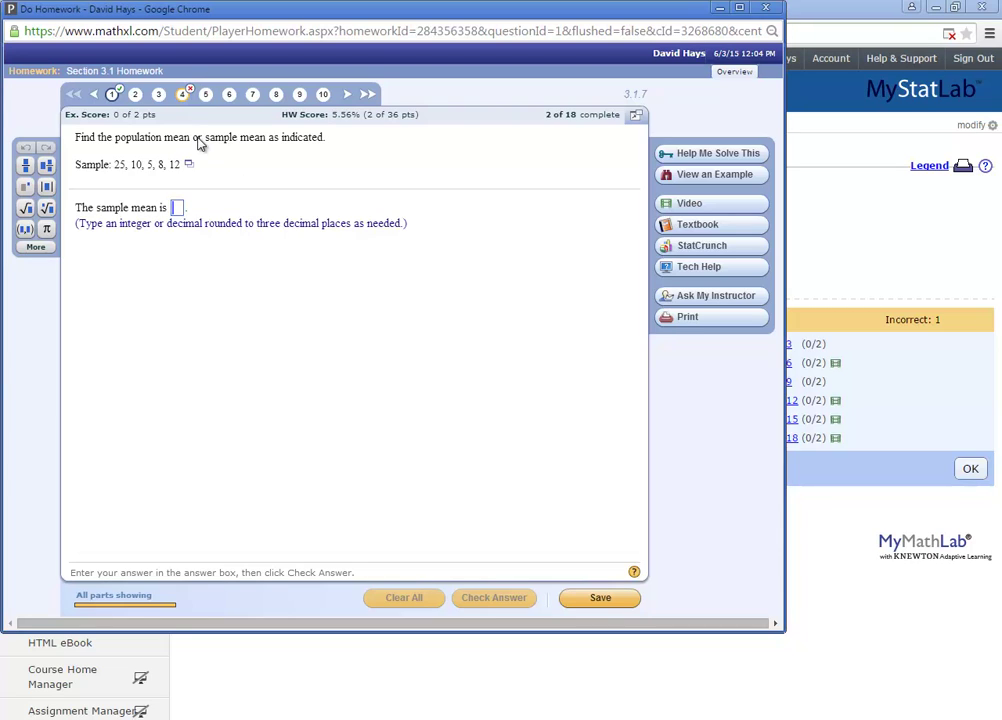
click(178, 208)
text(12)
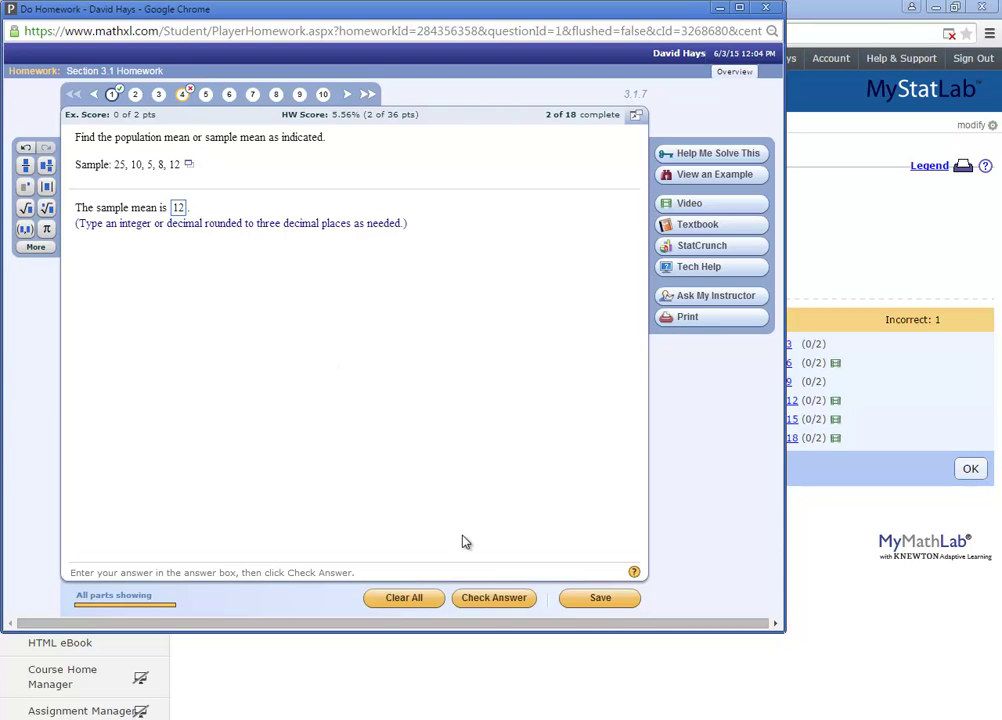
click(497, 599)
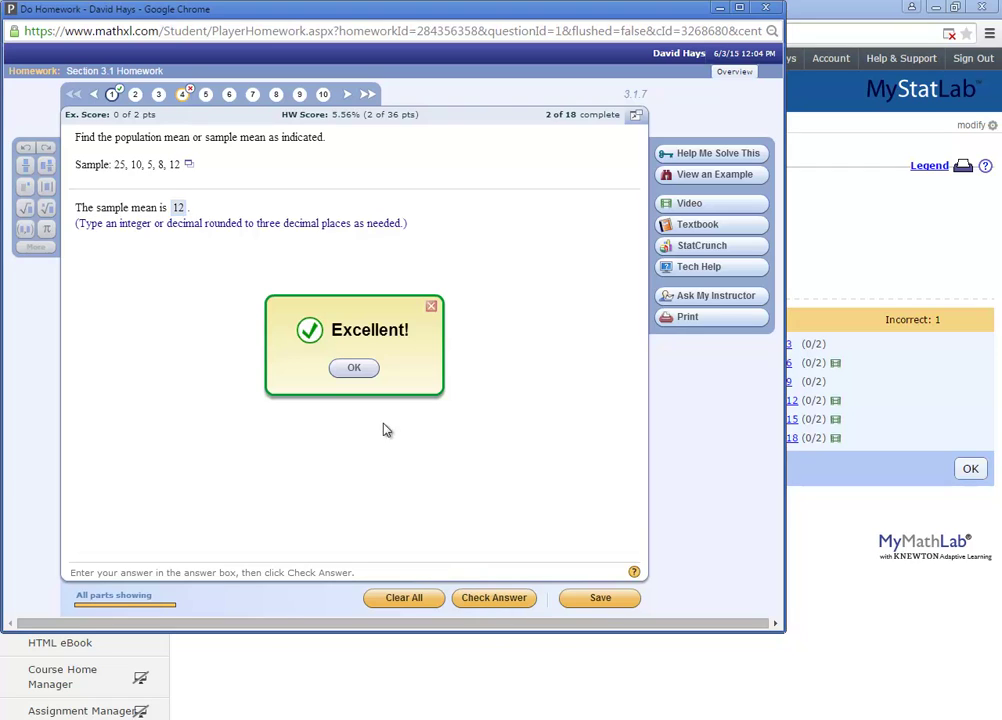
click(354, 367)
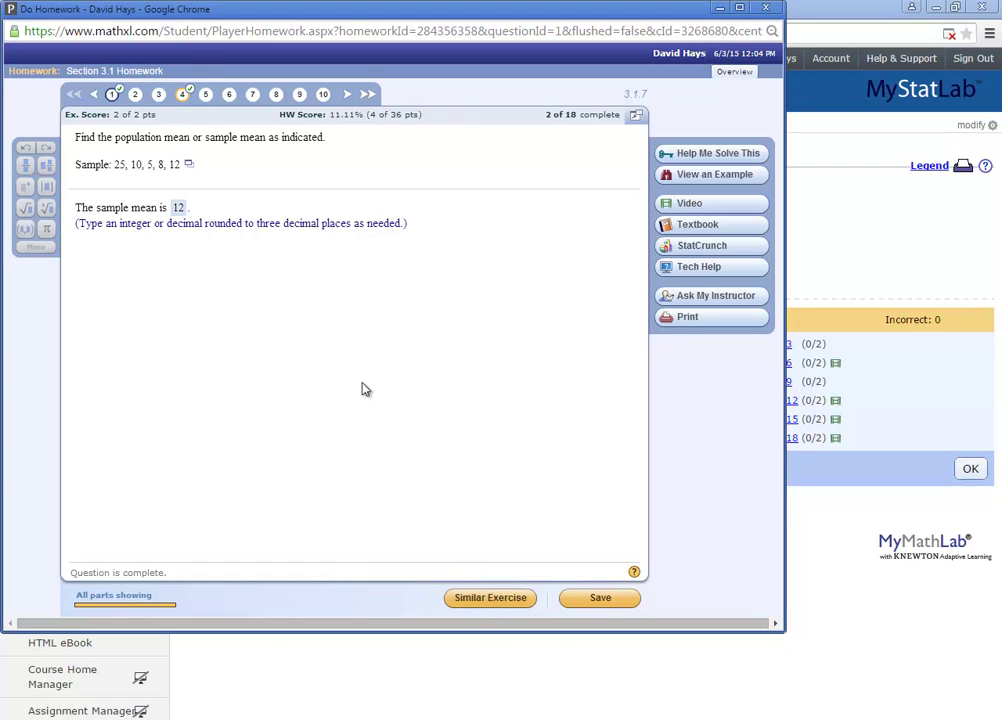
Go to question 5 and enter 33 as the population mean.
click(185, 96)
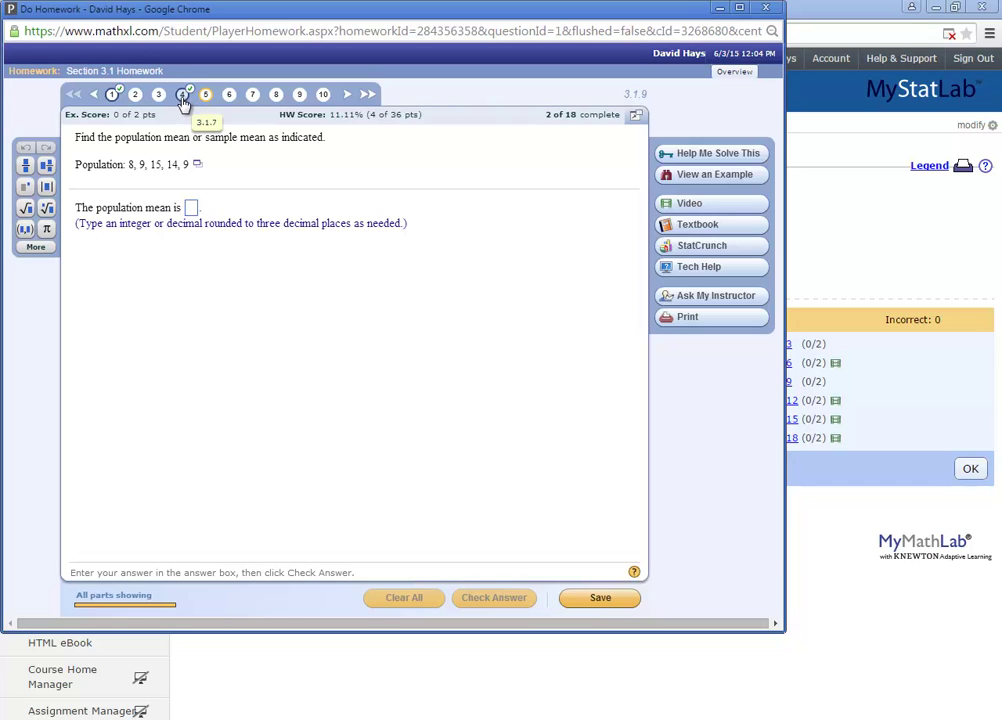
click(192, 210)
text(33)
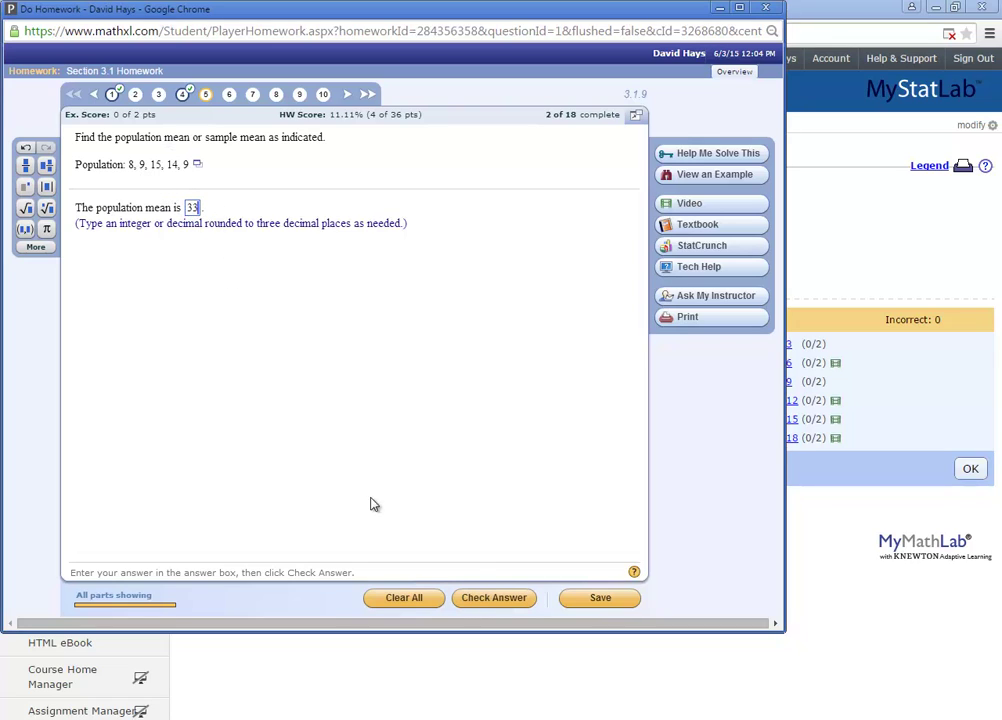
Submit 33 as question 5's final answer, shown correct value 11, then load a similar exercise.
click(491, 598)
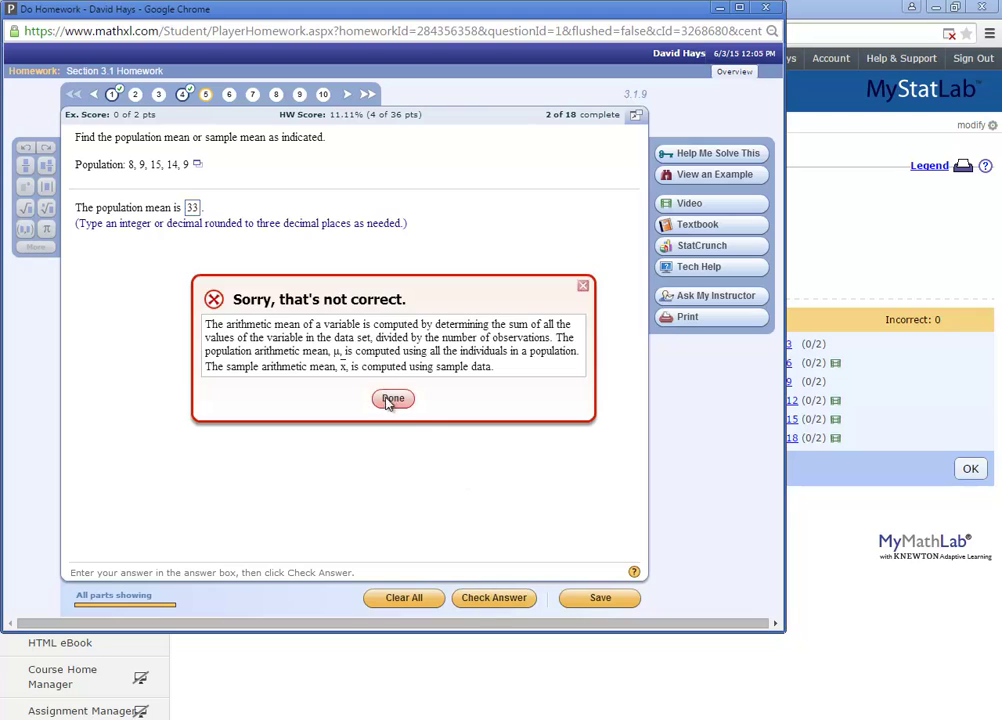
click(390, 398)
click(491, 598)
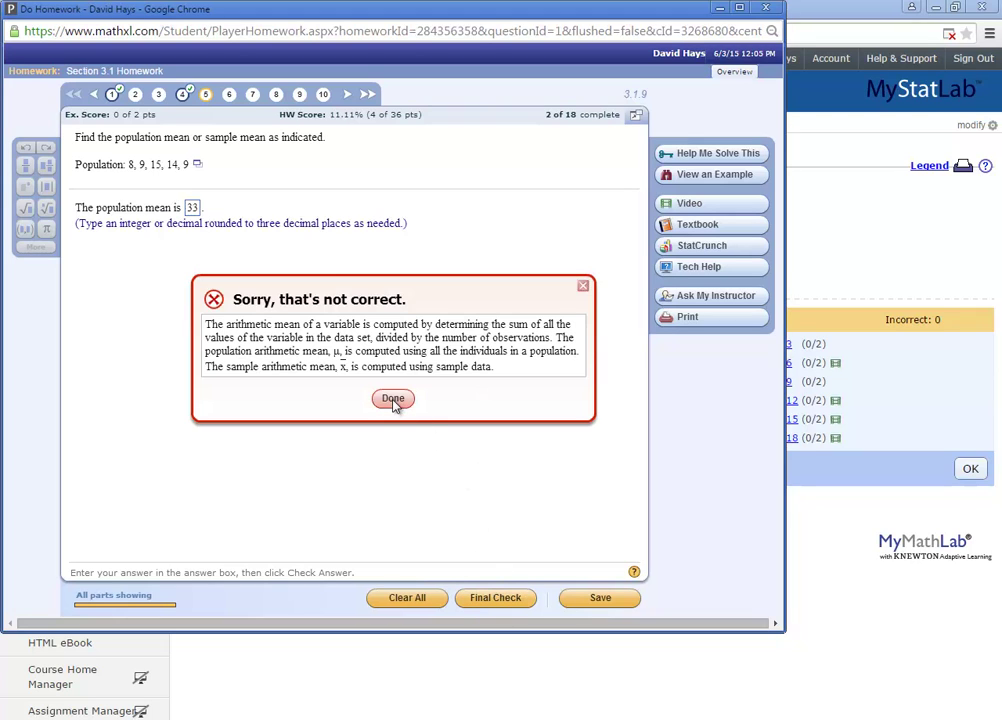
click(393, 399)
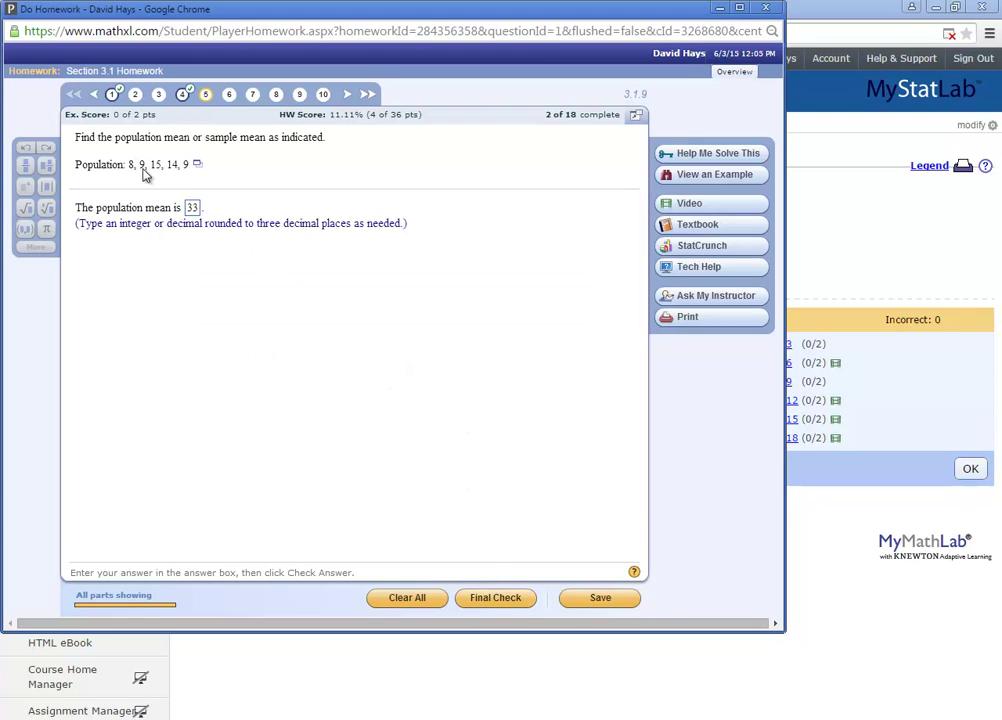
click(497, 598)
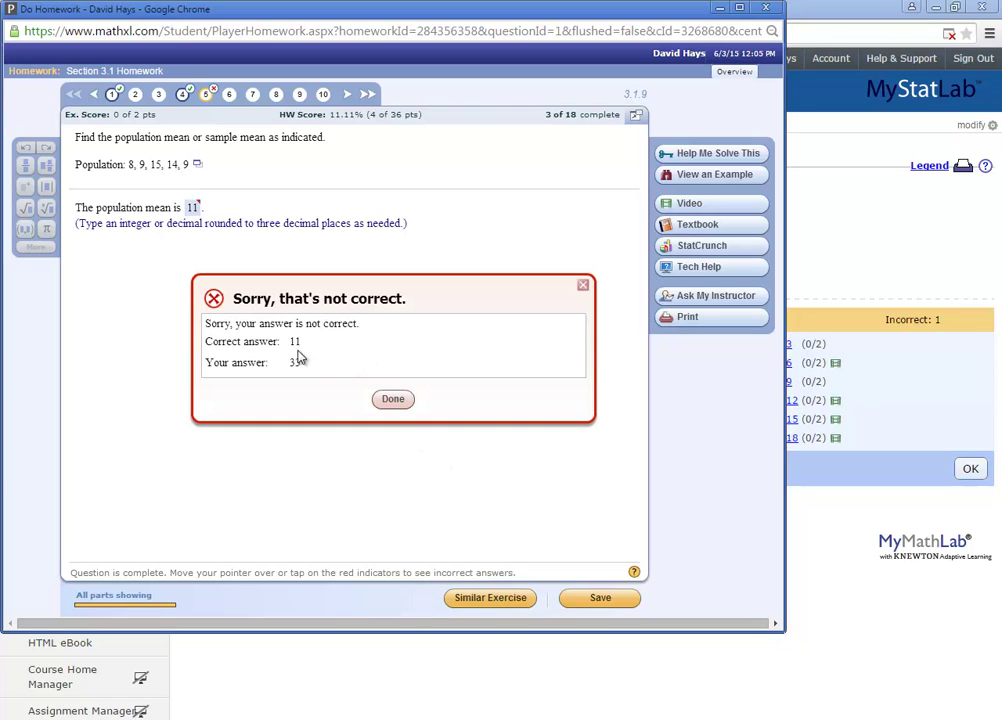
click(395, 402)
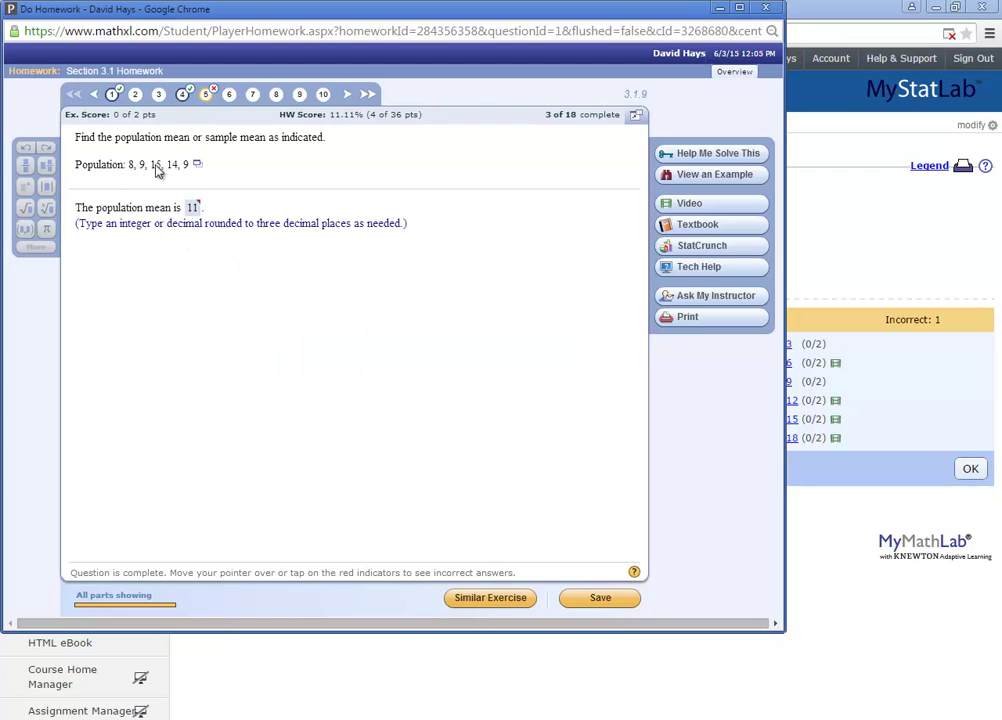
click(501, 597)
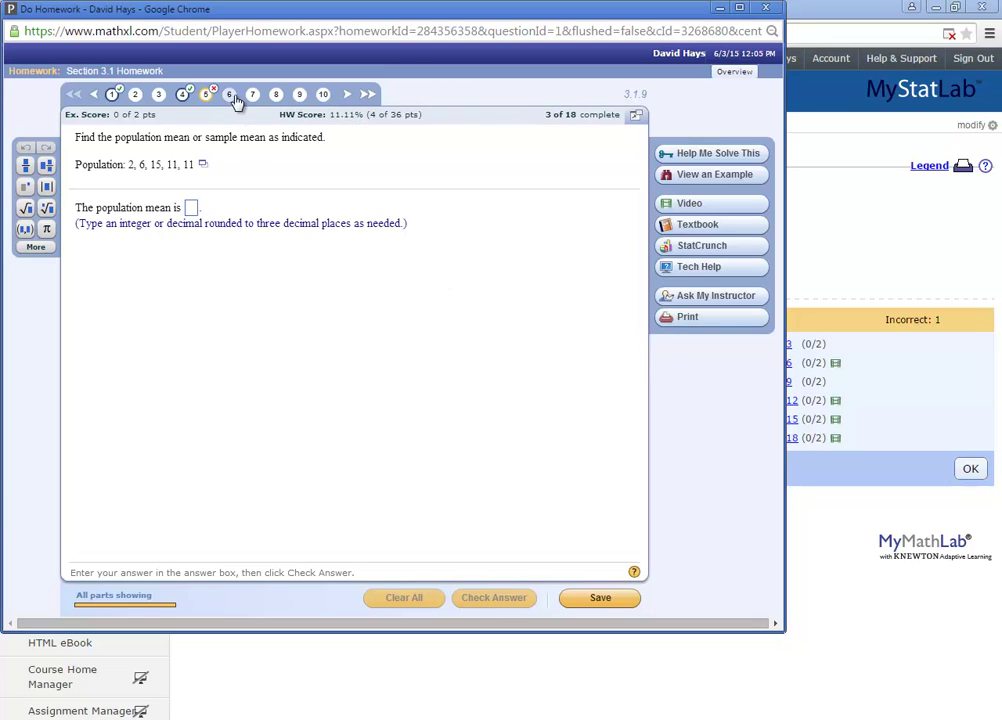
Enter 33 as the population mean for the new exercise, marked incorrect.
text(33)
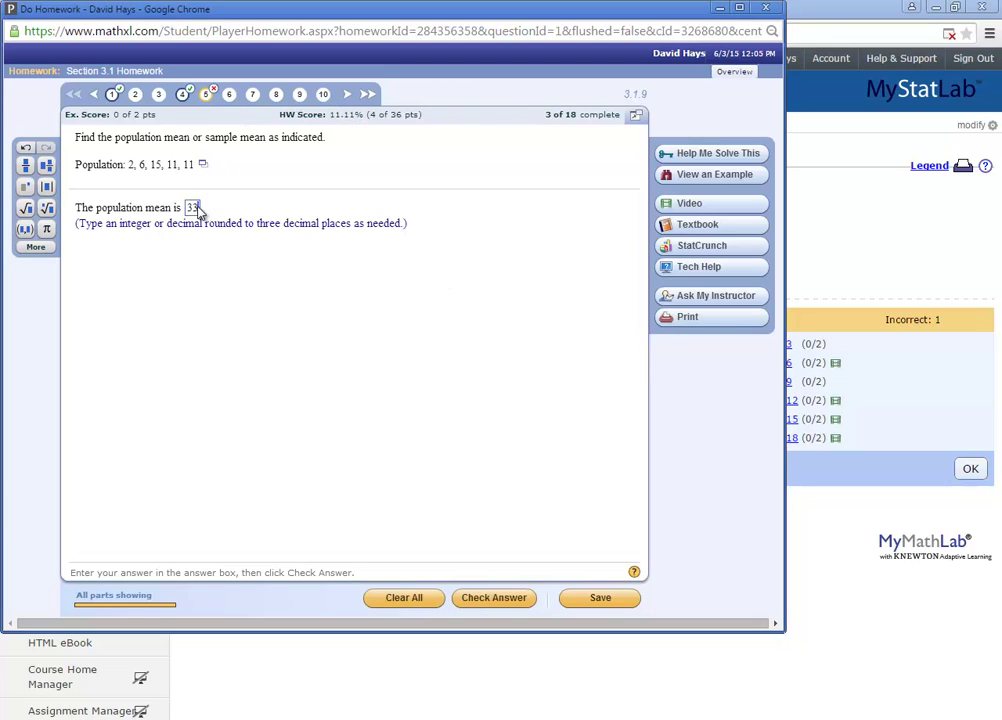
click(491, 606)
click(393, 399)
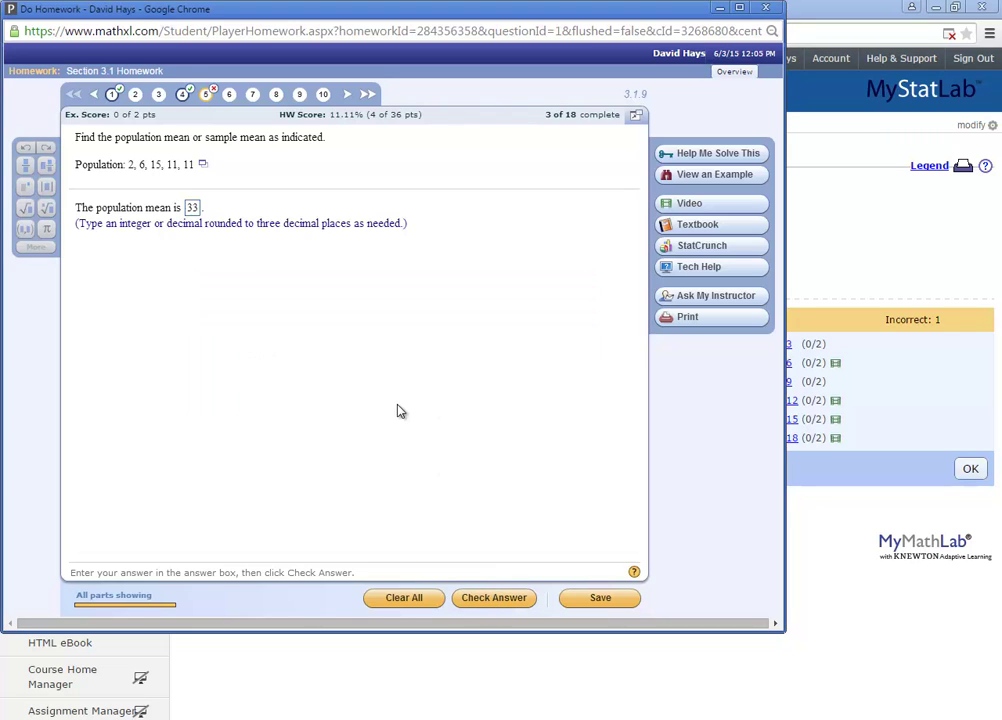
Open Help Me Solve This in a maximized browser and advance to the μ or x̄ question.
click(713, 156)
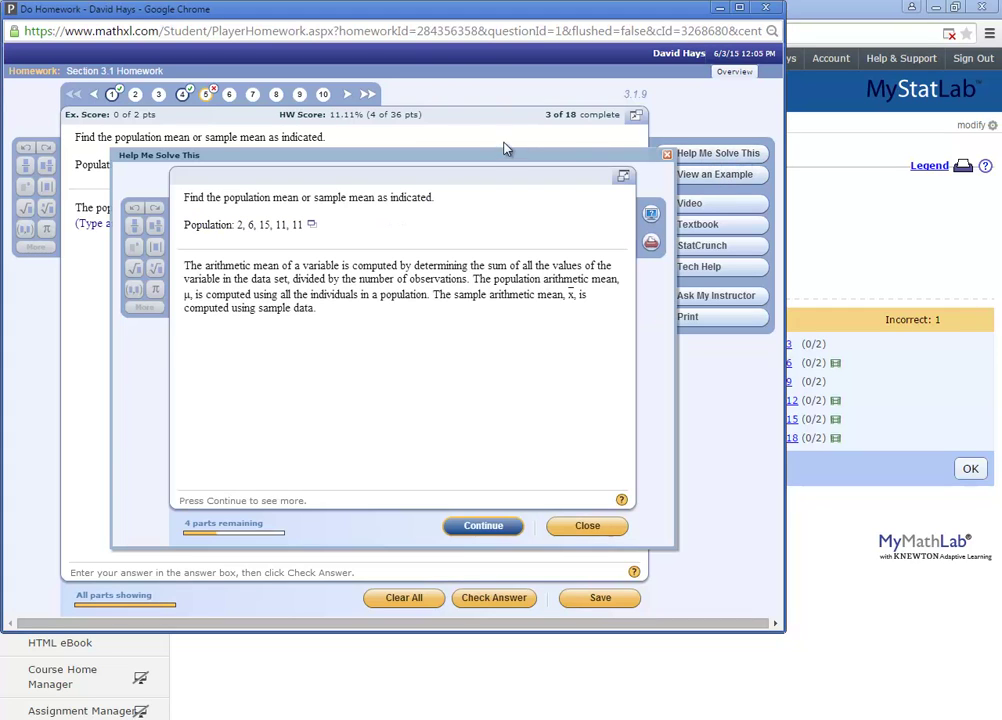
drag(505, 161, 567, 125)
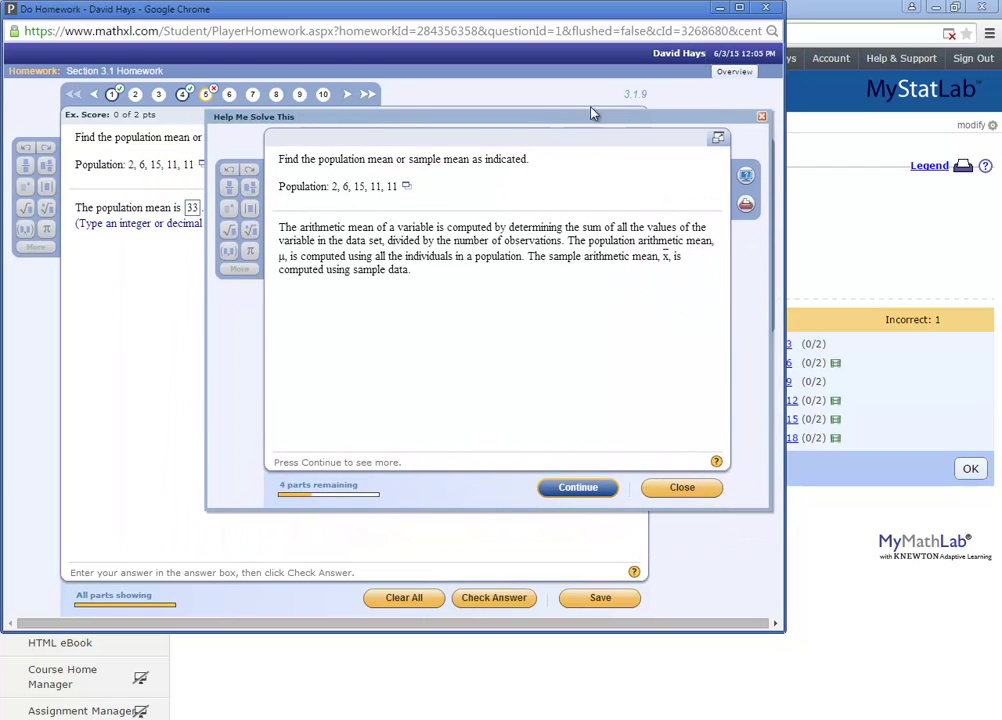
click(740, 7)
drag(637, 117, 809, 89)
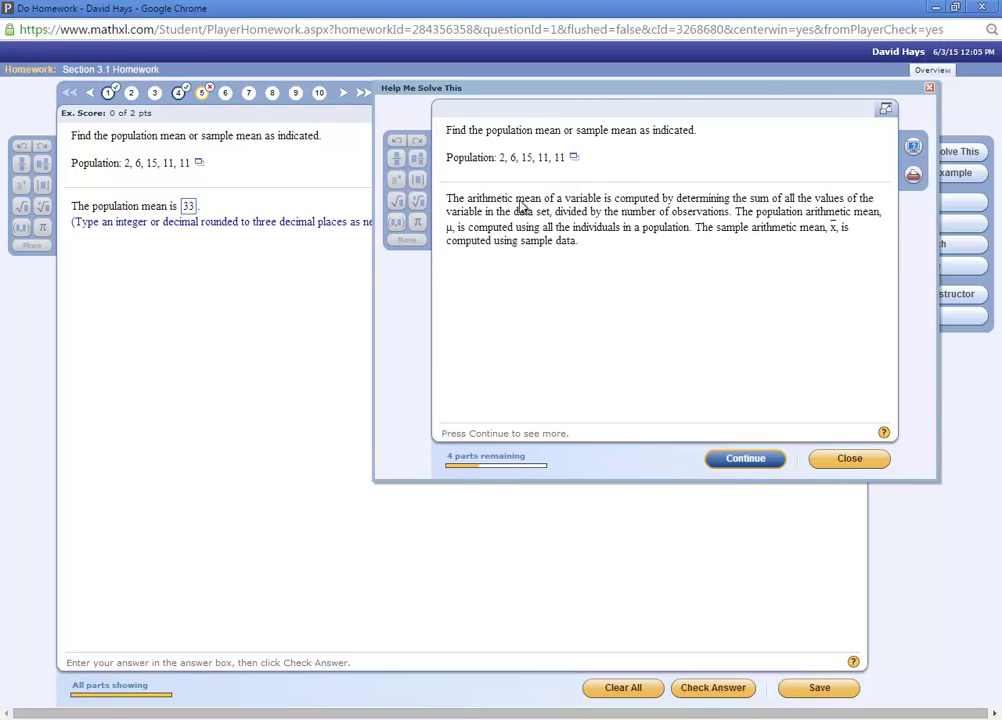
click(748, 458)
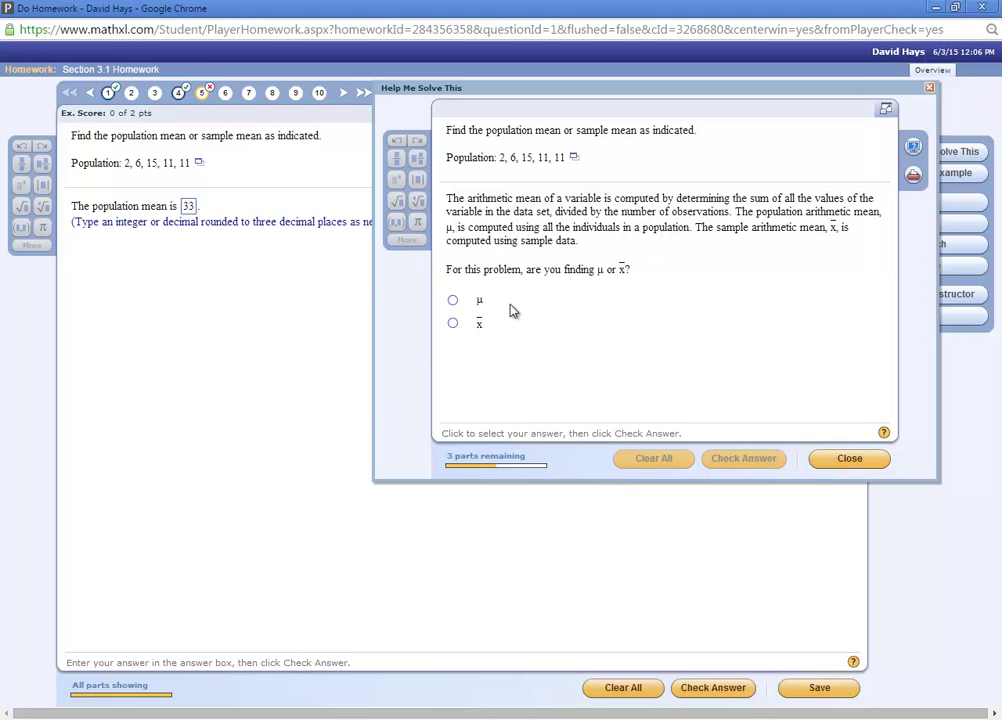
Choose μ as the quantity sought and enter sum 44, shown correct sum 45.
click(452, 302)
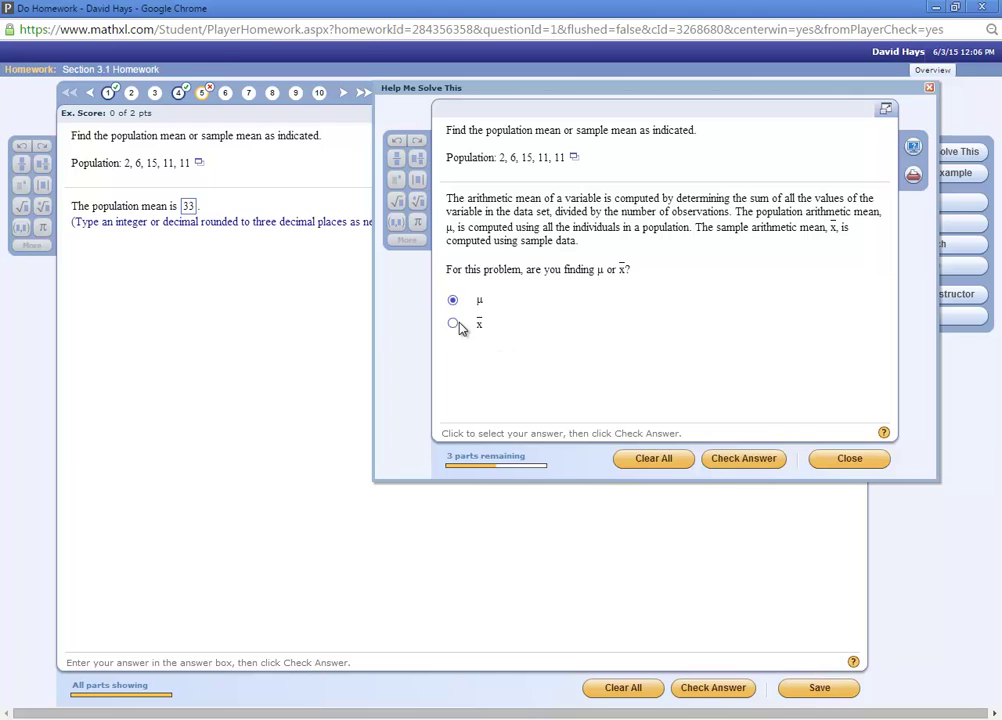
click(743, 463)
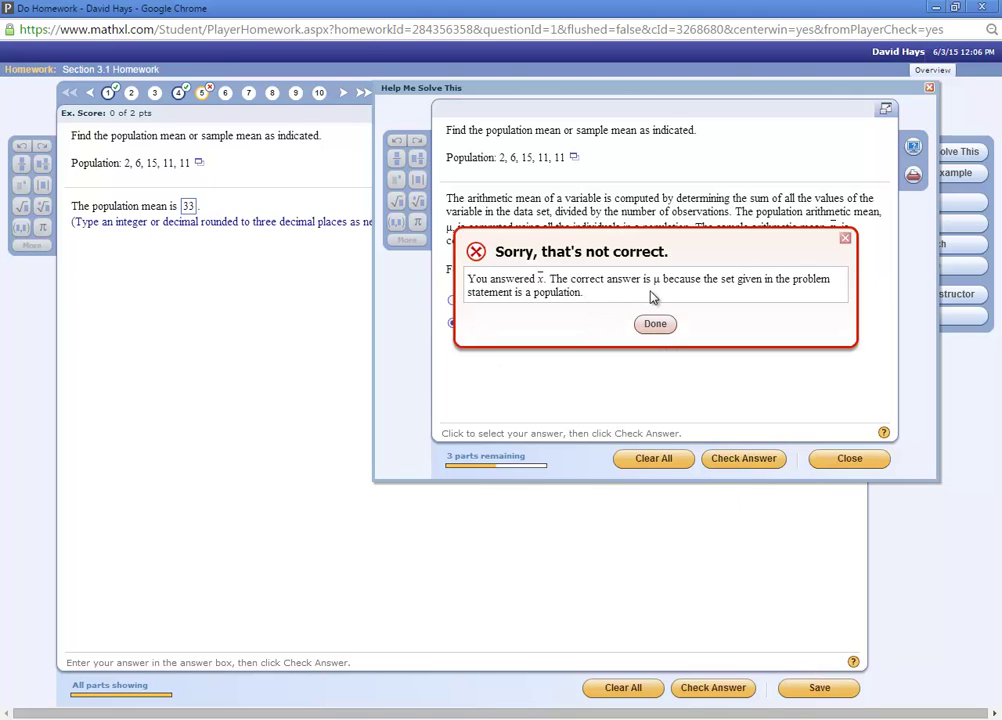
click(660, 326)
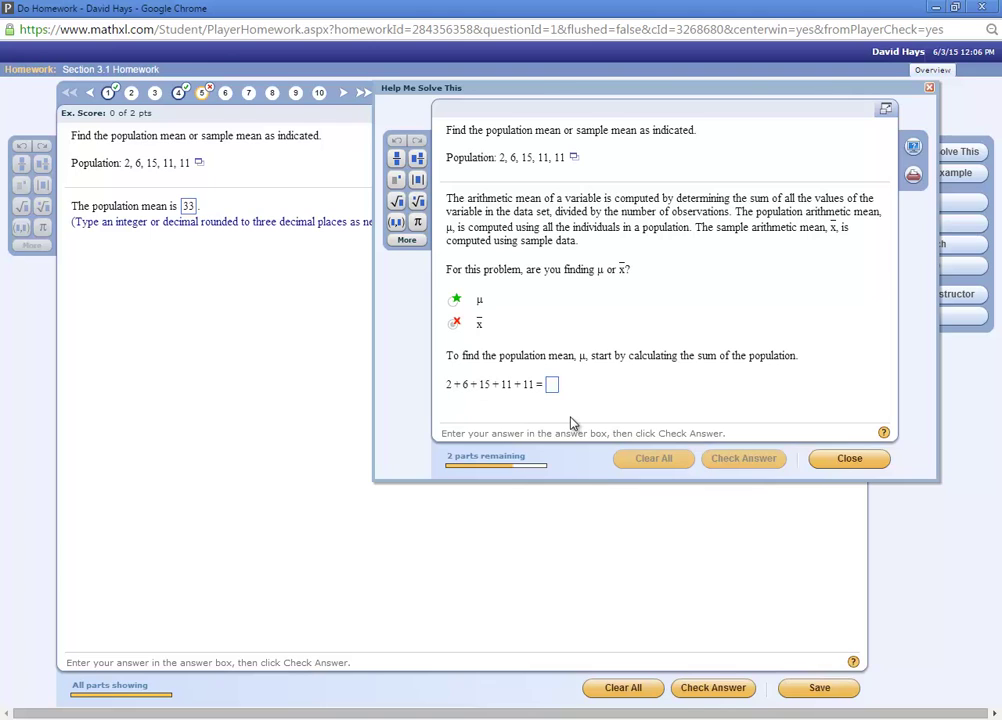
text(44)
click(733, 459)
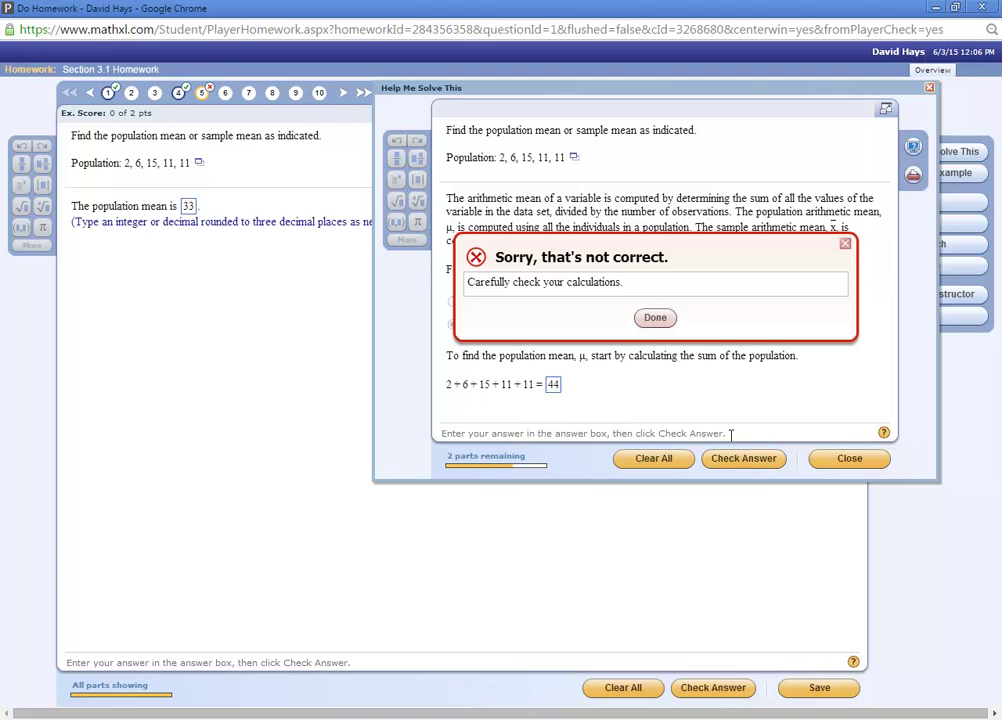
click(658, 318)
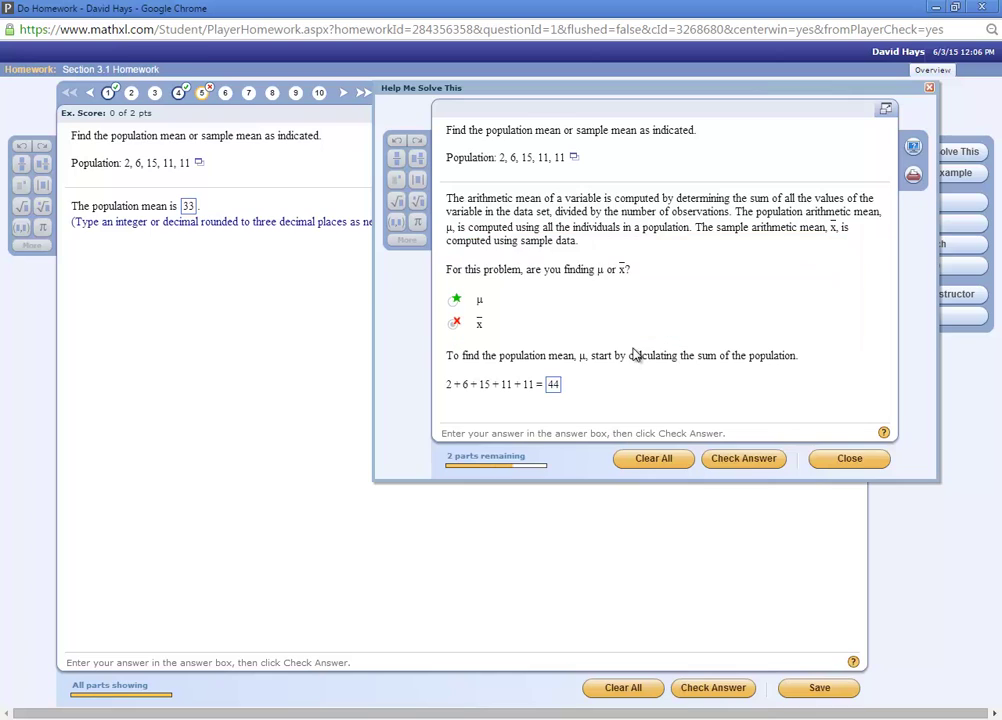
click(552, 385)
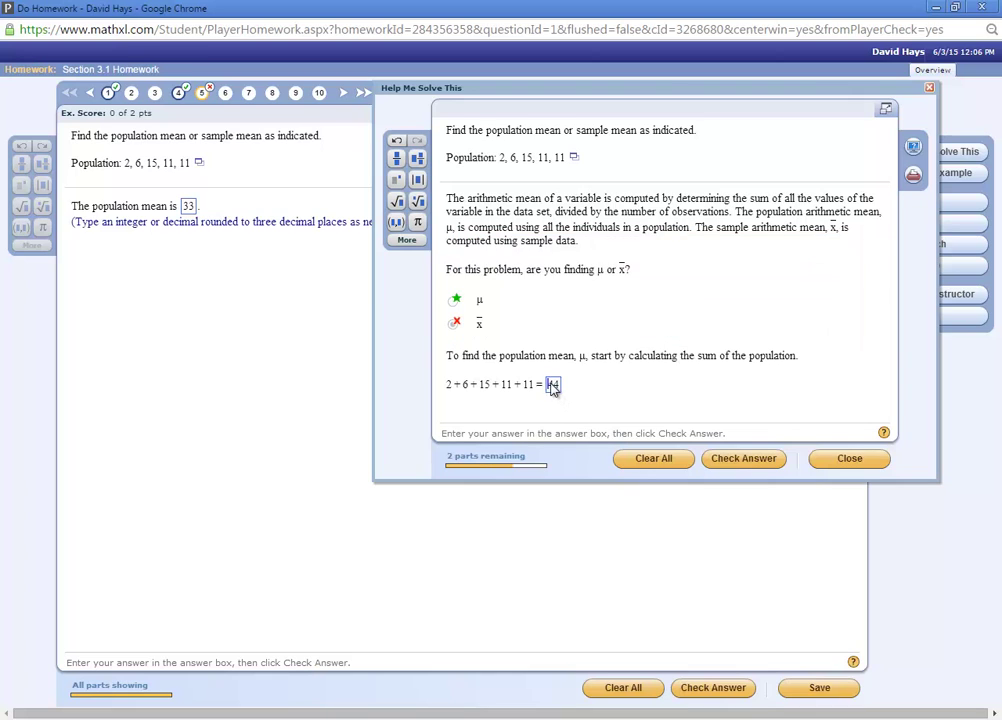
click(738, 458)
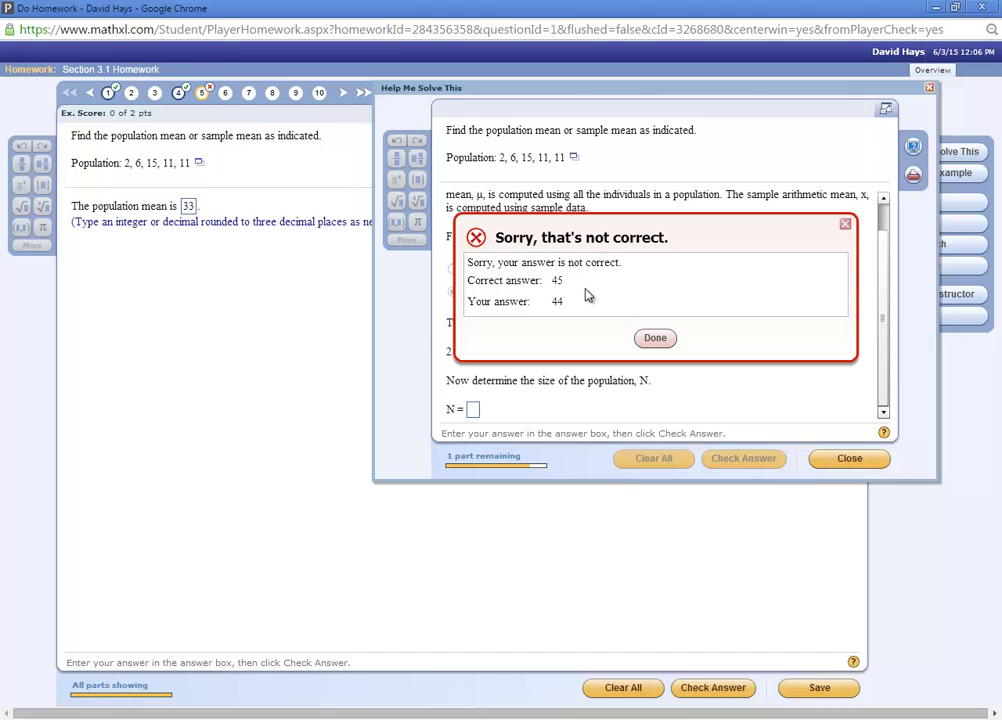
click(656, 338)
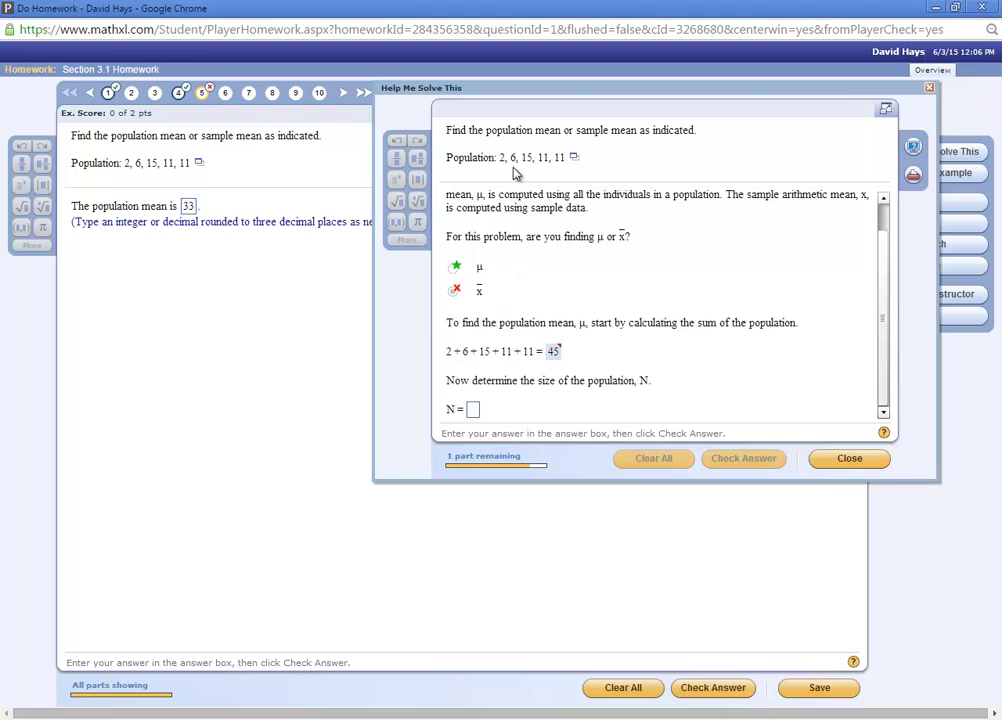
Enter N = 5 and population mean 9, both marked correct.
click(473, 409)
text(5)
click(740, 461)
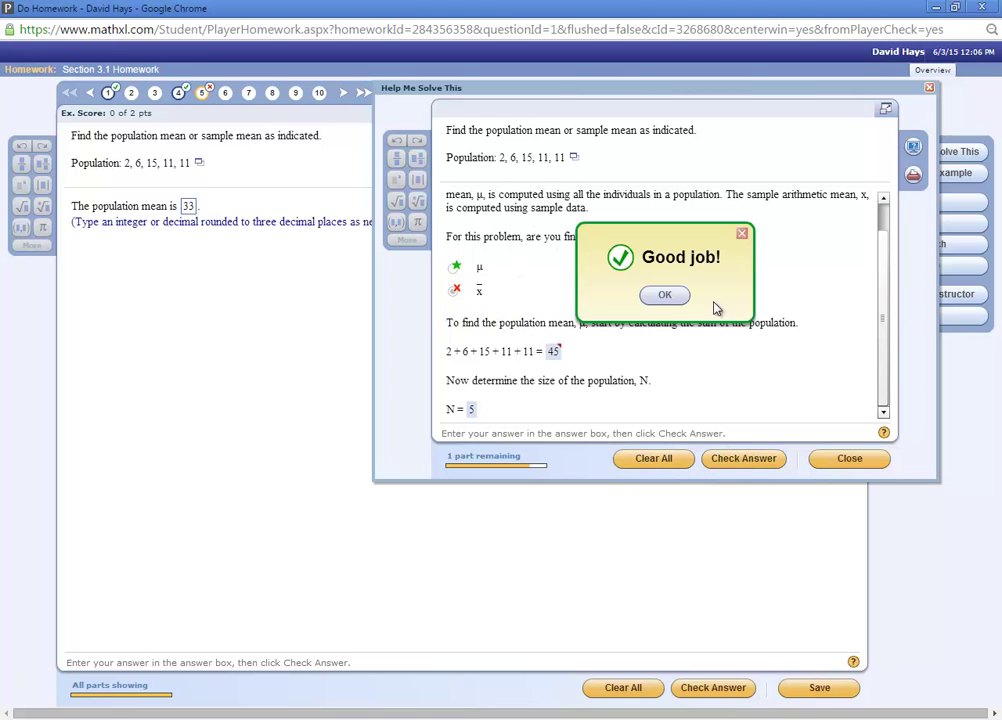
click(667, 295)
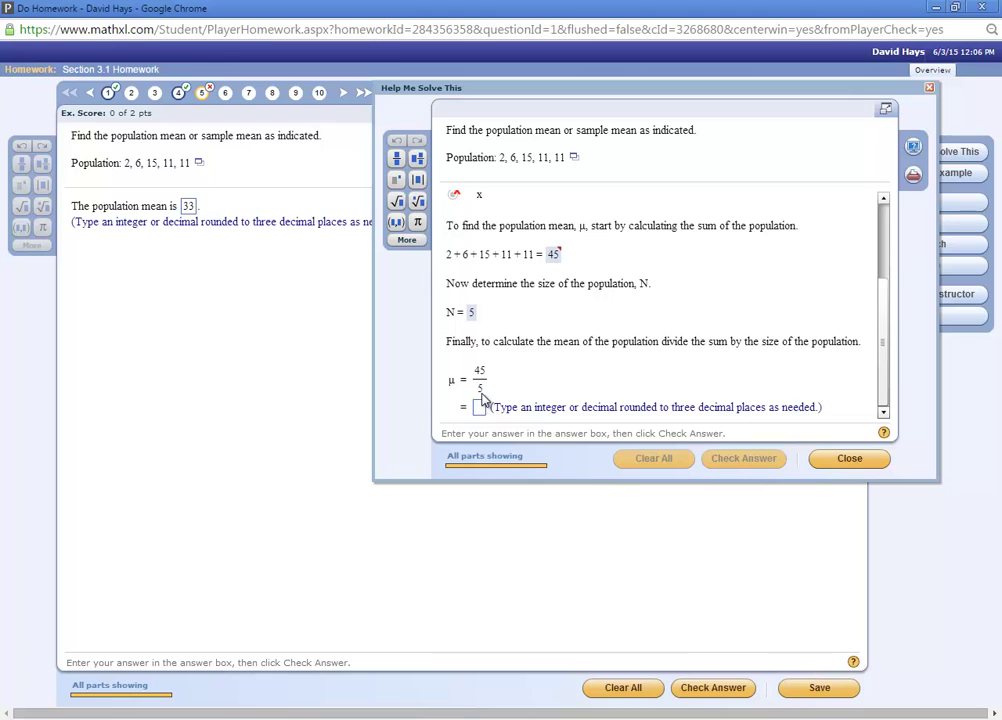
text(9)
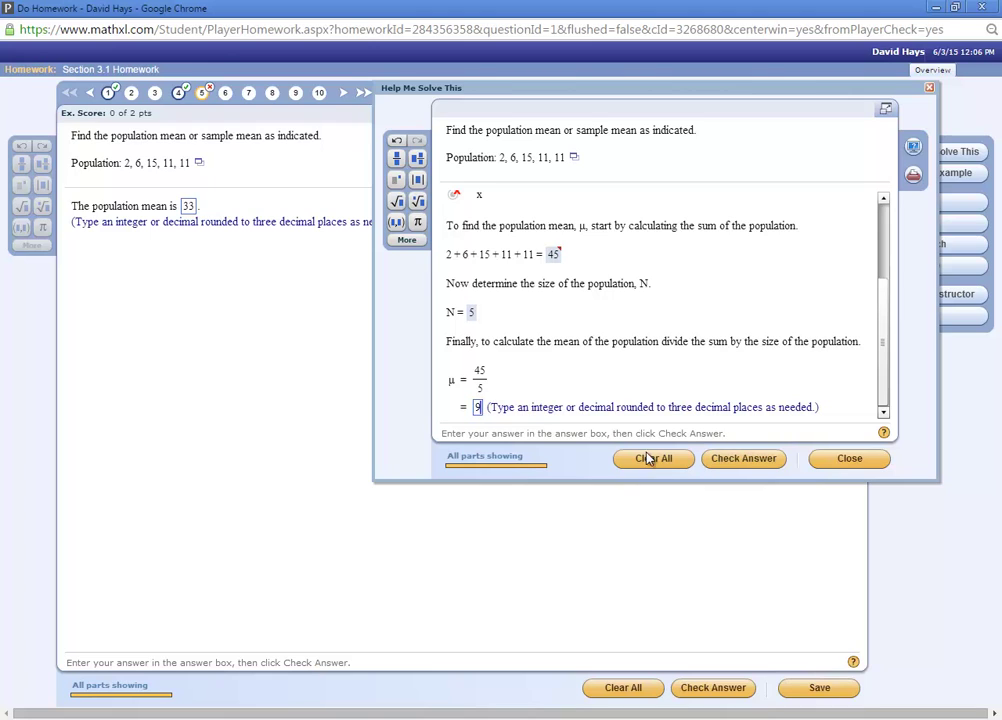
click(743, 459)
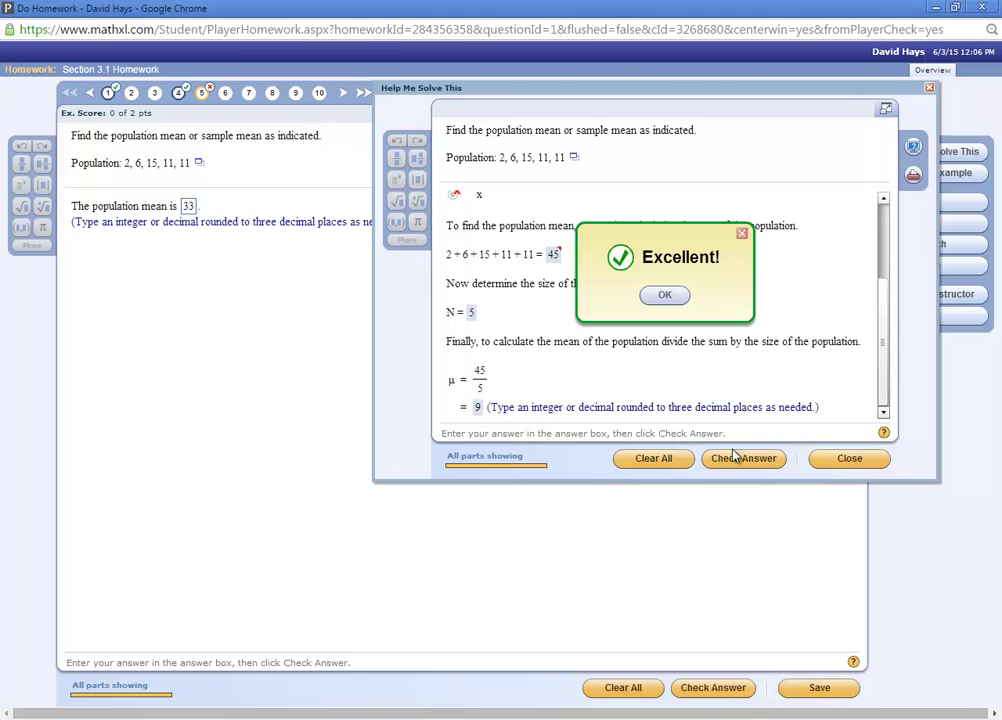
click(664, 294)
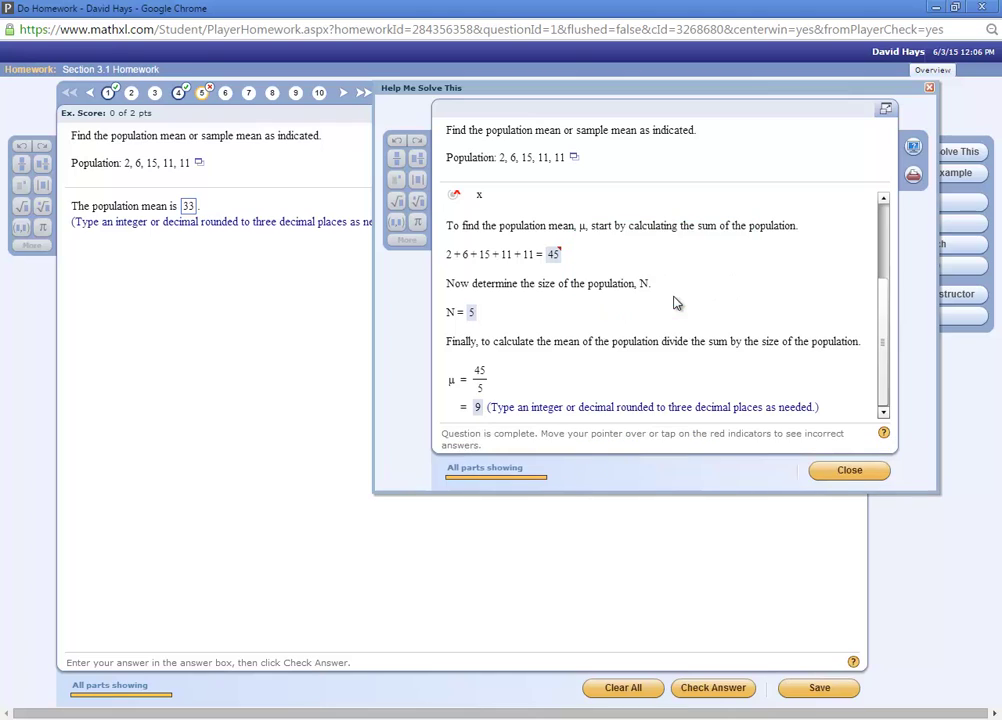
Close the guided solution and step through the worked example for population 8, 3, 10, 13, 6.
click(849, 471)
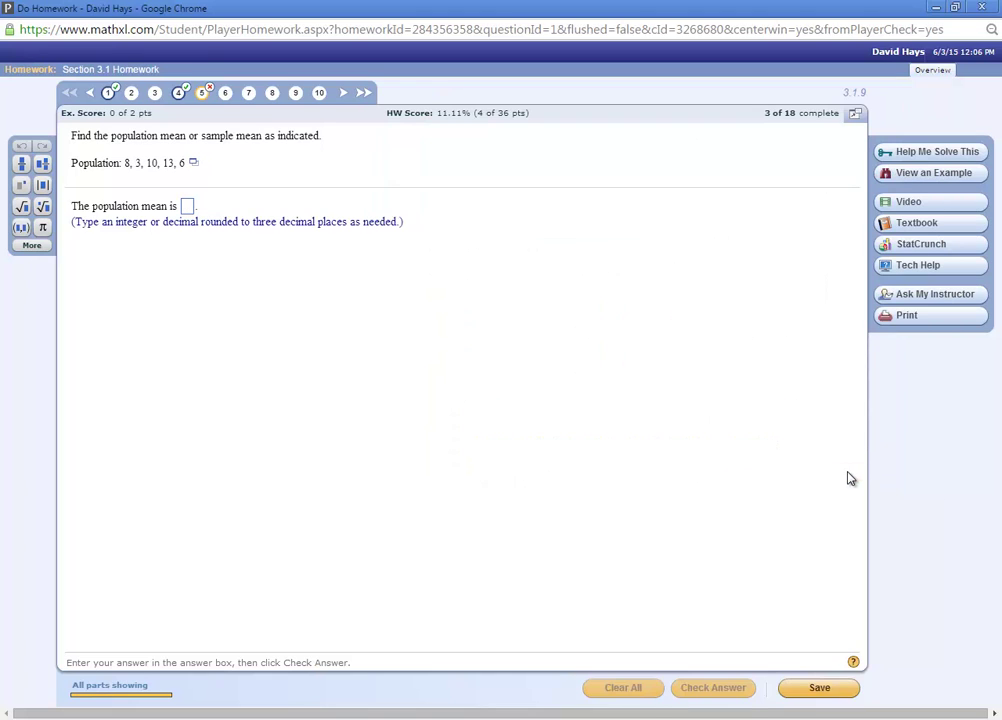
click(934, 174)
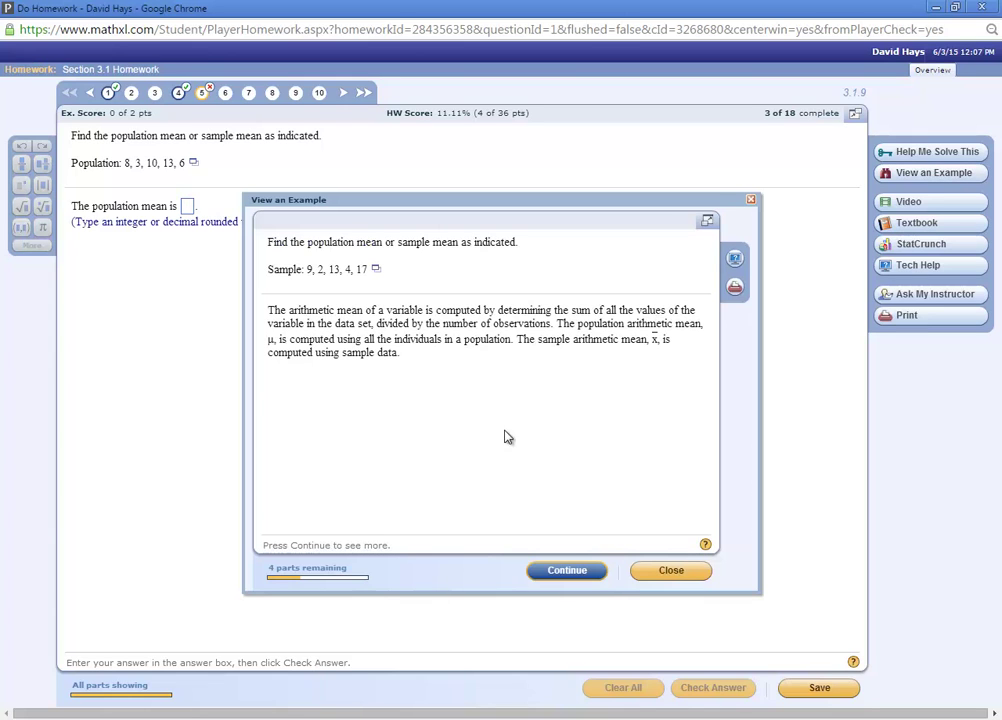
click(567, 574)
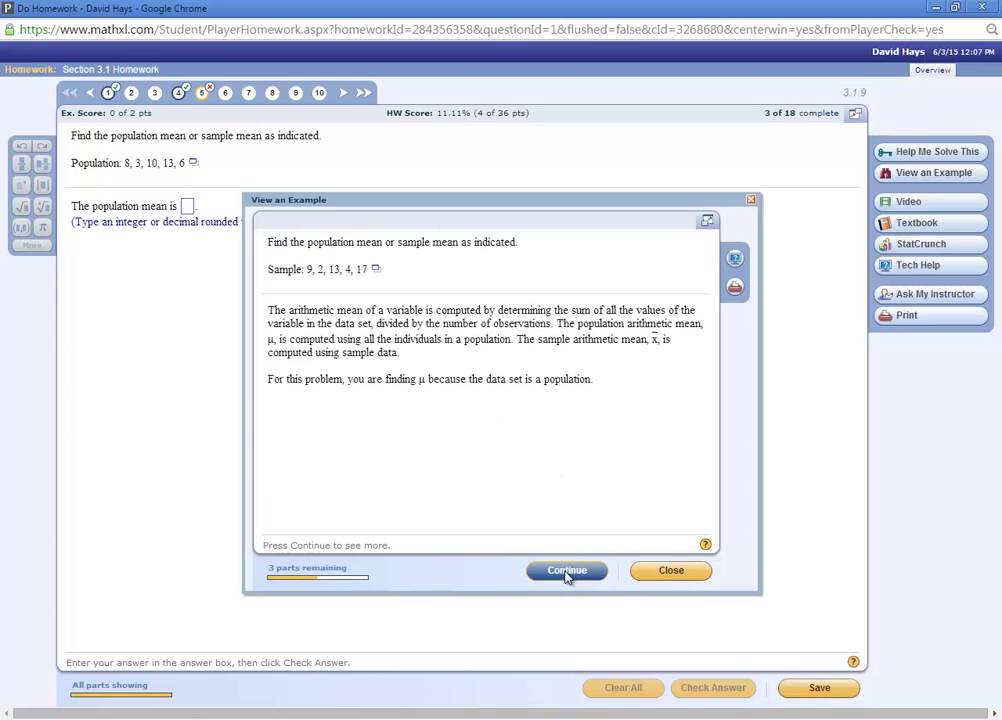
click(566, 575)
click(567, 574)
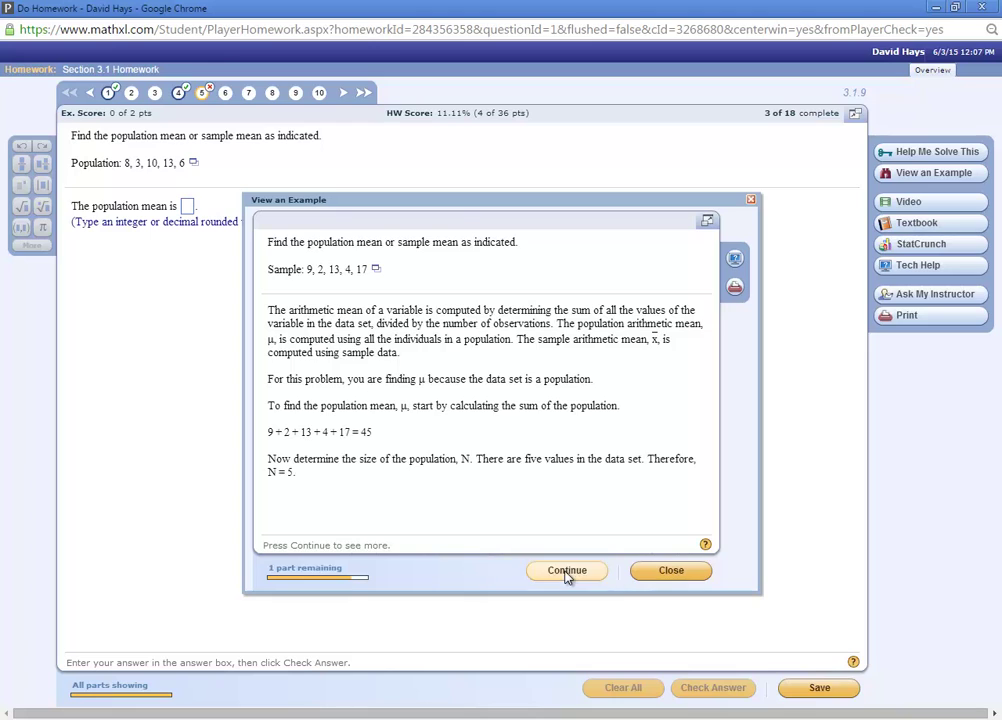
click(567, 574)
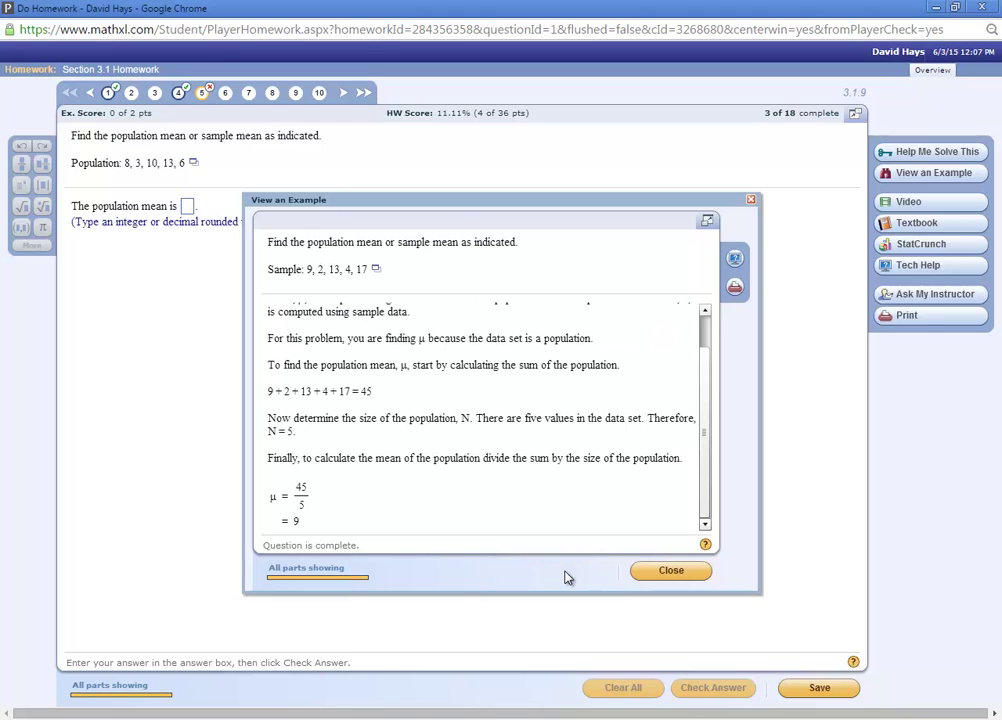
click(669, 571)
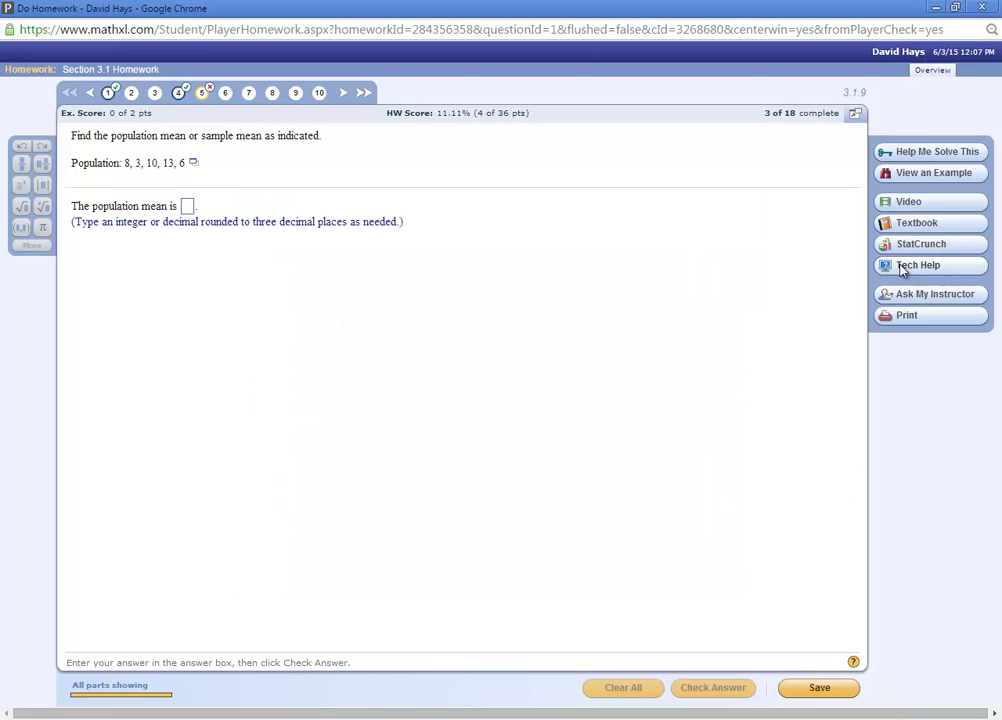
click(915, 203)
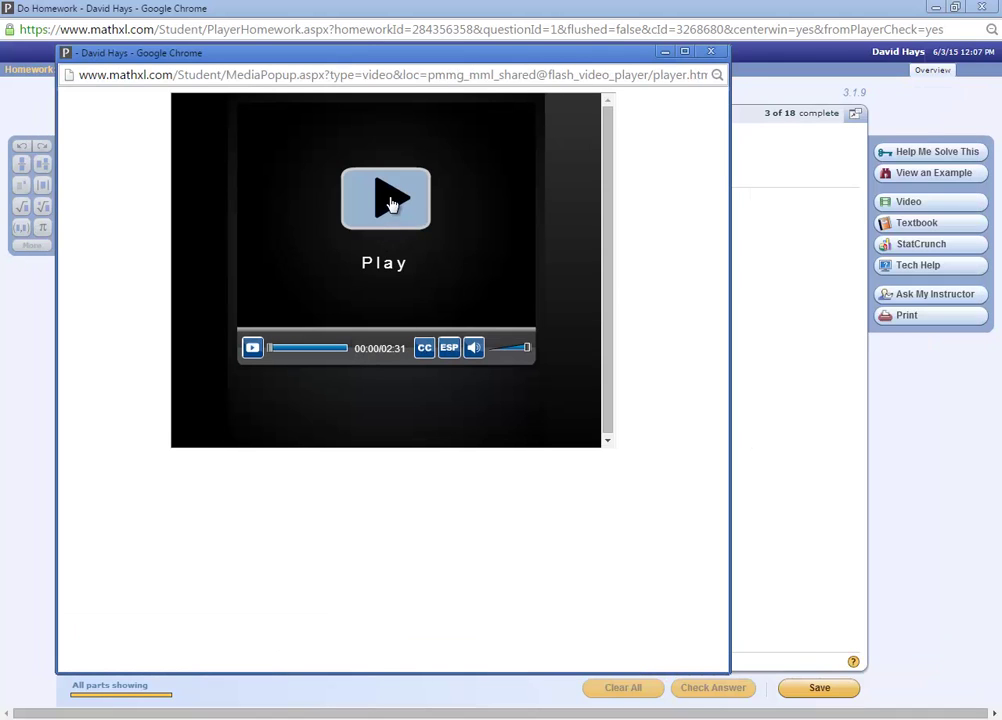
click(391, 200)
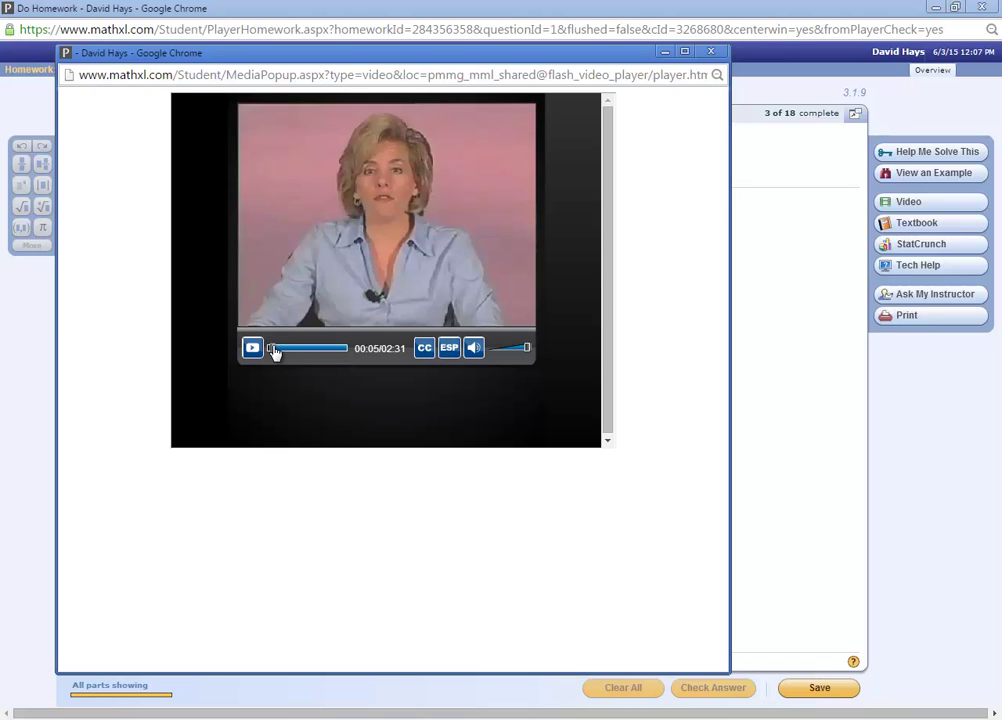
drag(274, 352, 318, 356)
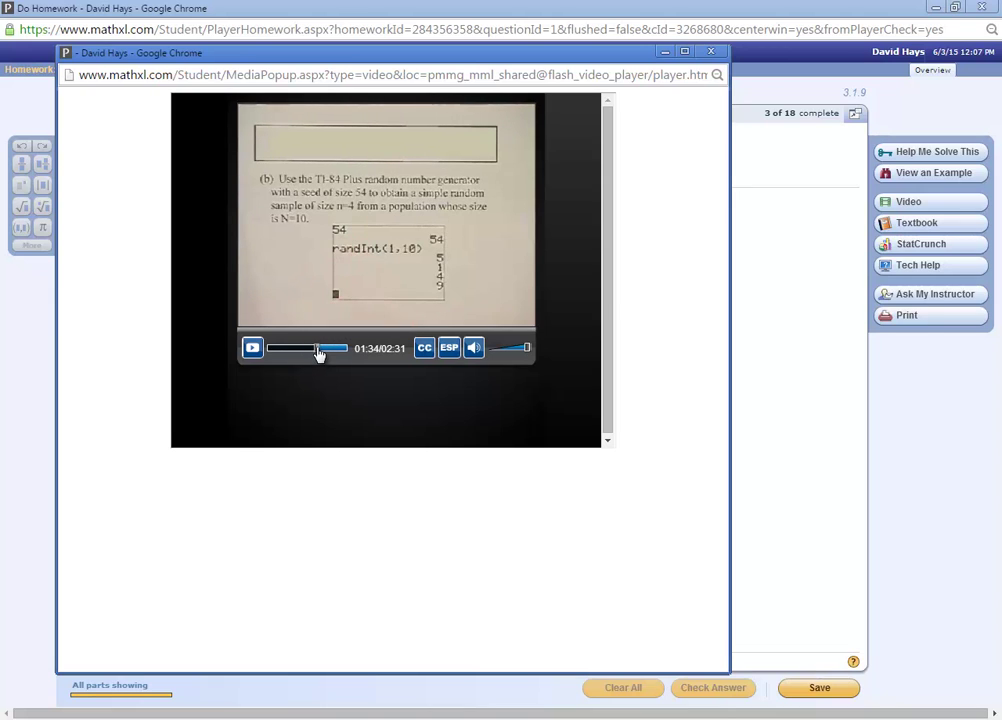
drag(318, 353, 343, 353)
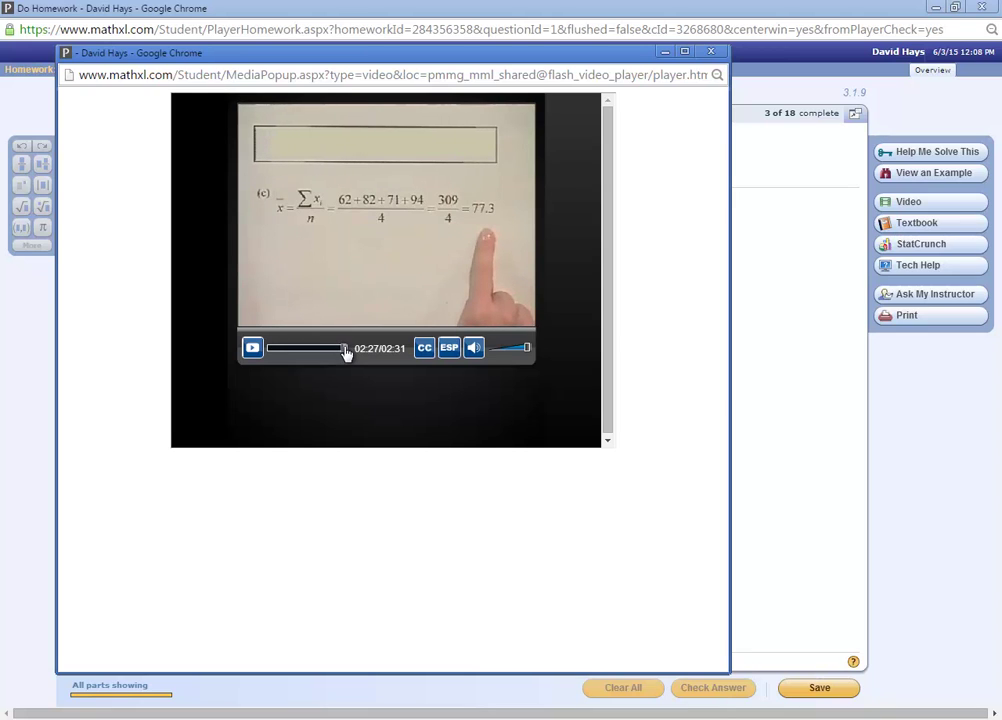
click(339, 349)
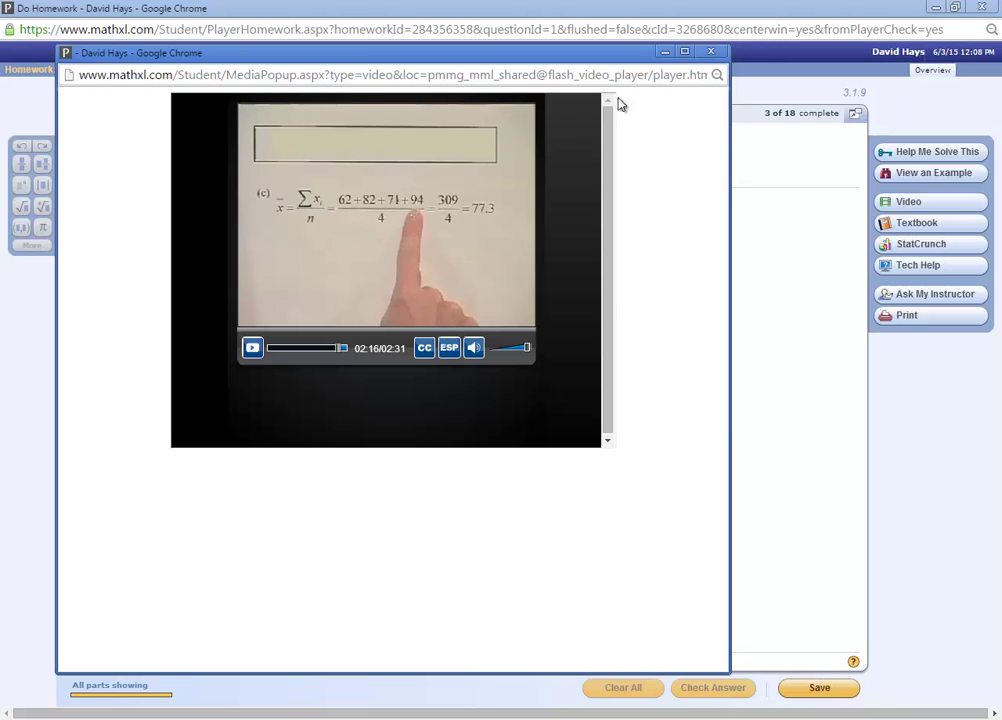
click(711, 51)
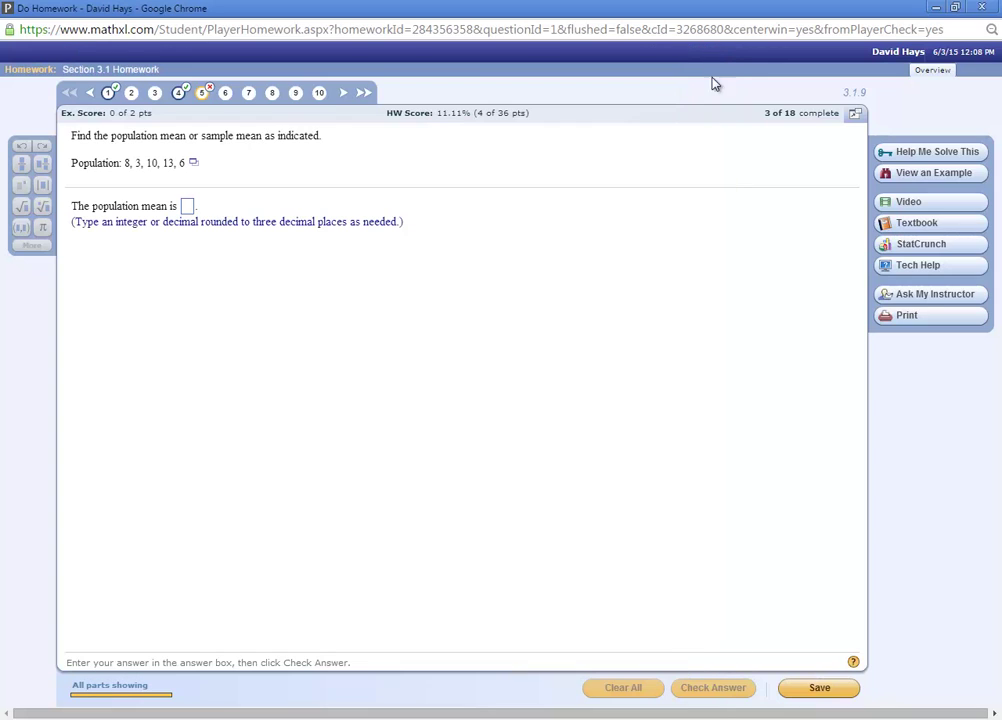
Open the Section 3.1 Measures of Central Tendency eText and scroll through its pages.
click(926, 226)
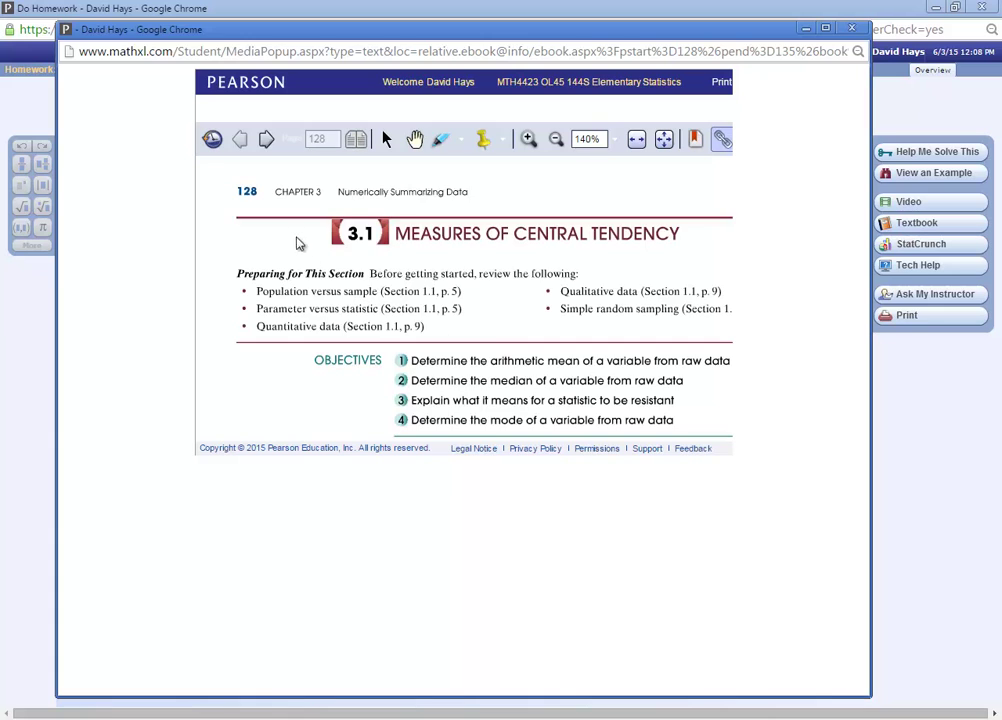
scroll(484, 360, down, 3)
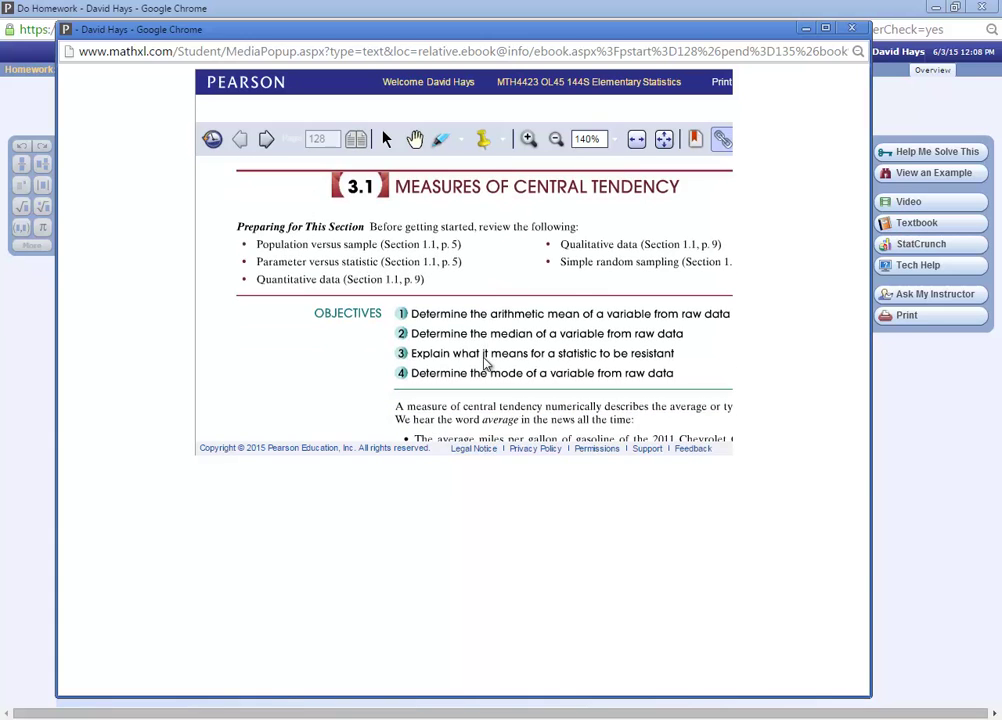
scroll(484, 362, down, 3)
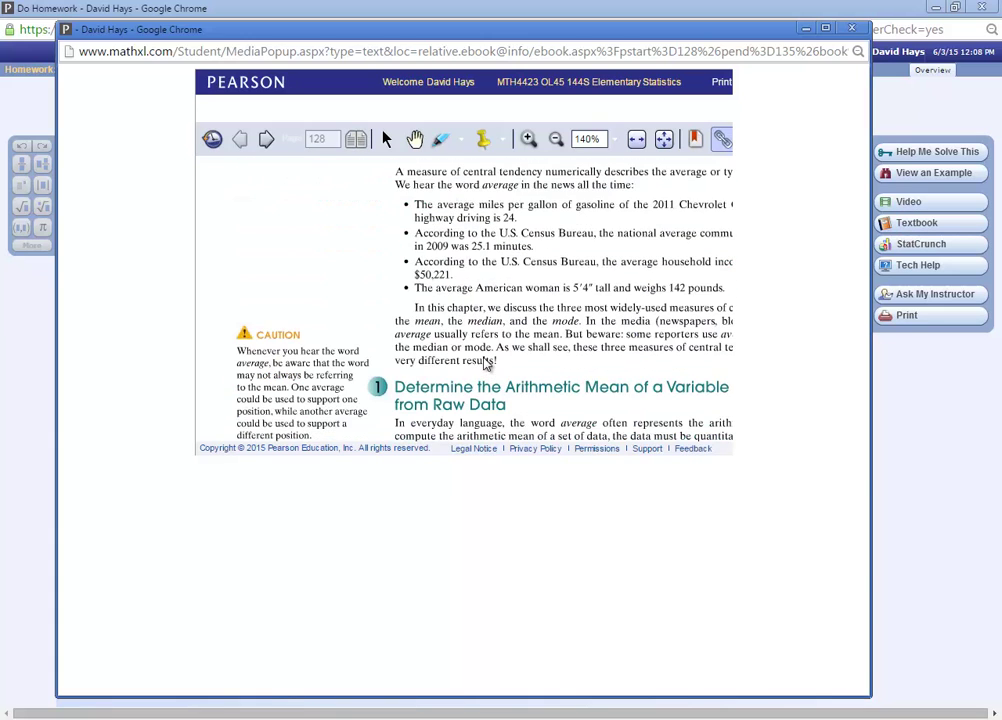
scroll(486, 363, down, 2)
scroll(486, 360, up, 3)
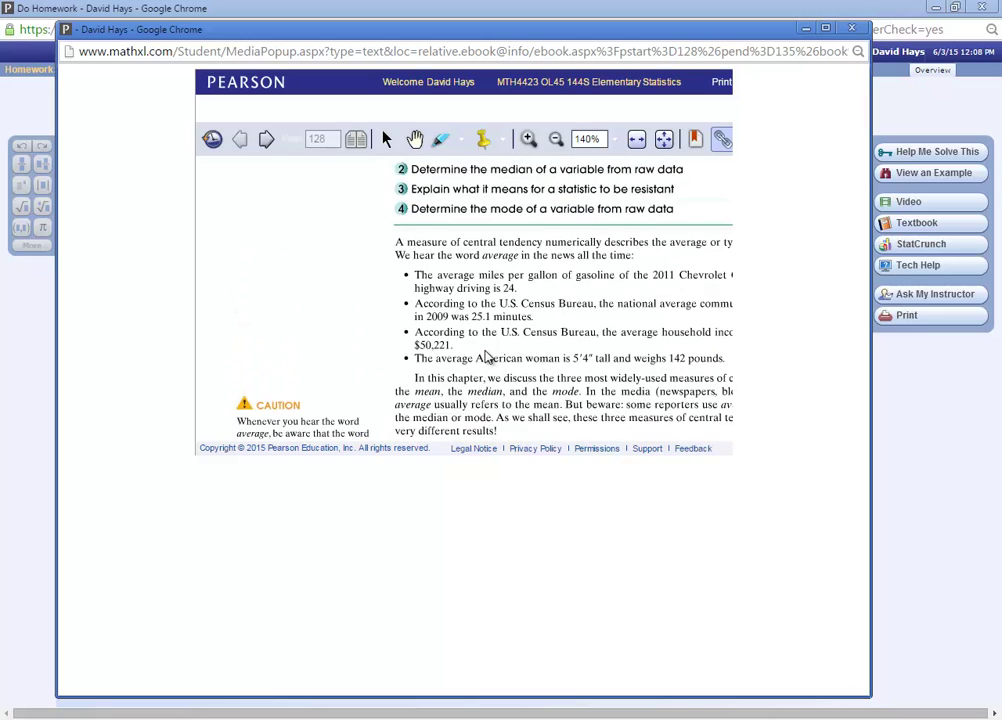
scroll(487, 357, up, 2)
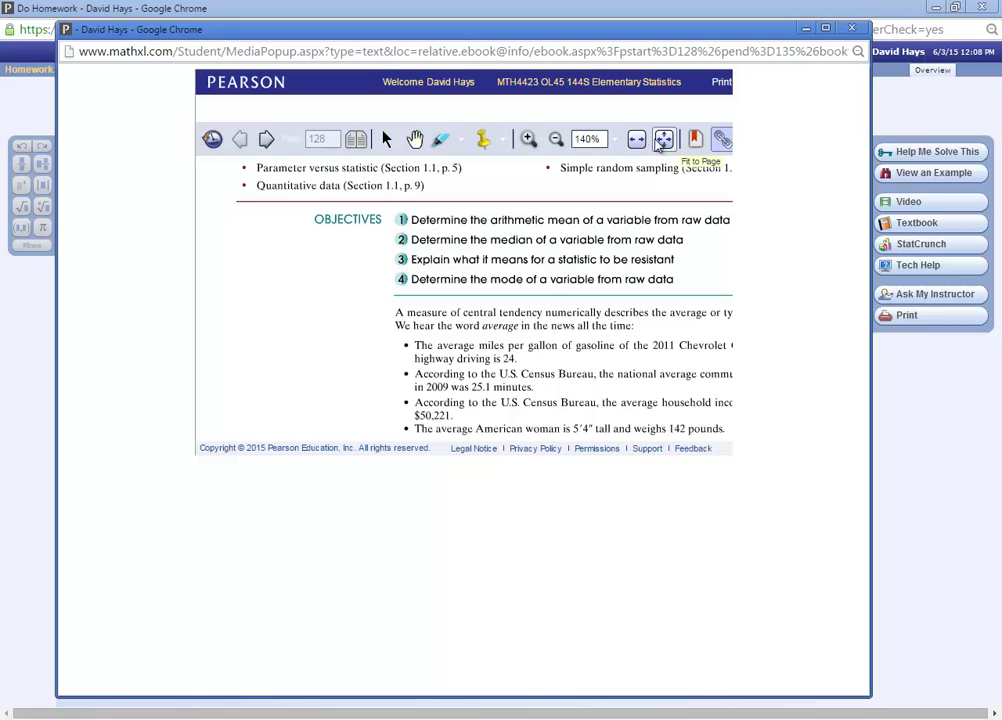
Try whole-page and fit-width views, maximize the eBook, zoom to 181%, then close it.
click(666, 142)
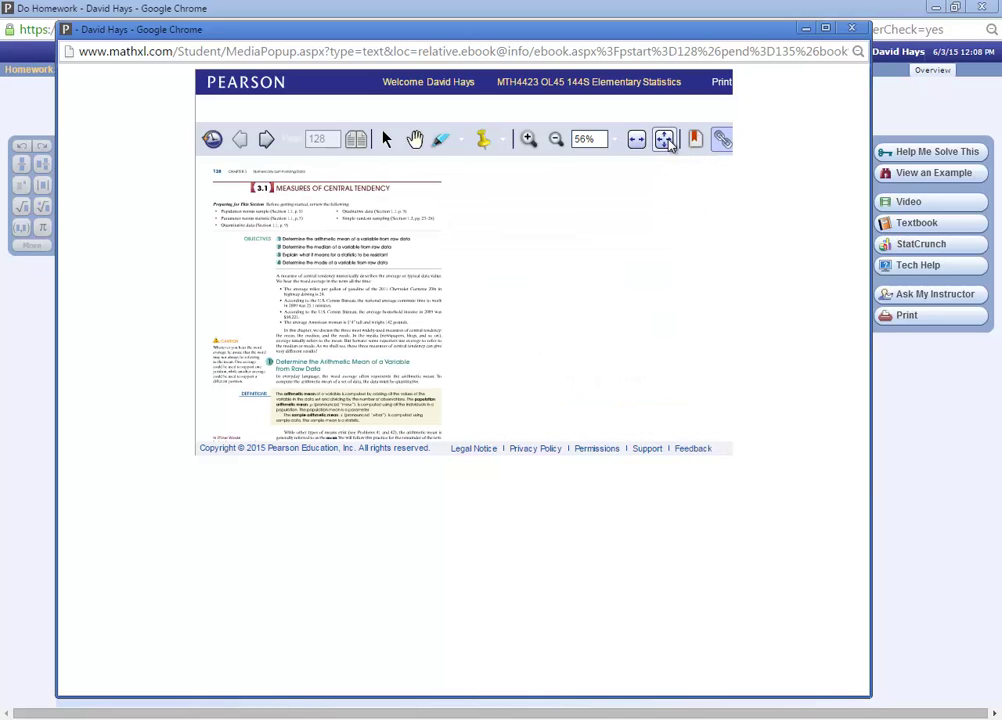
click(638, 141)
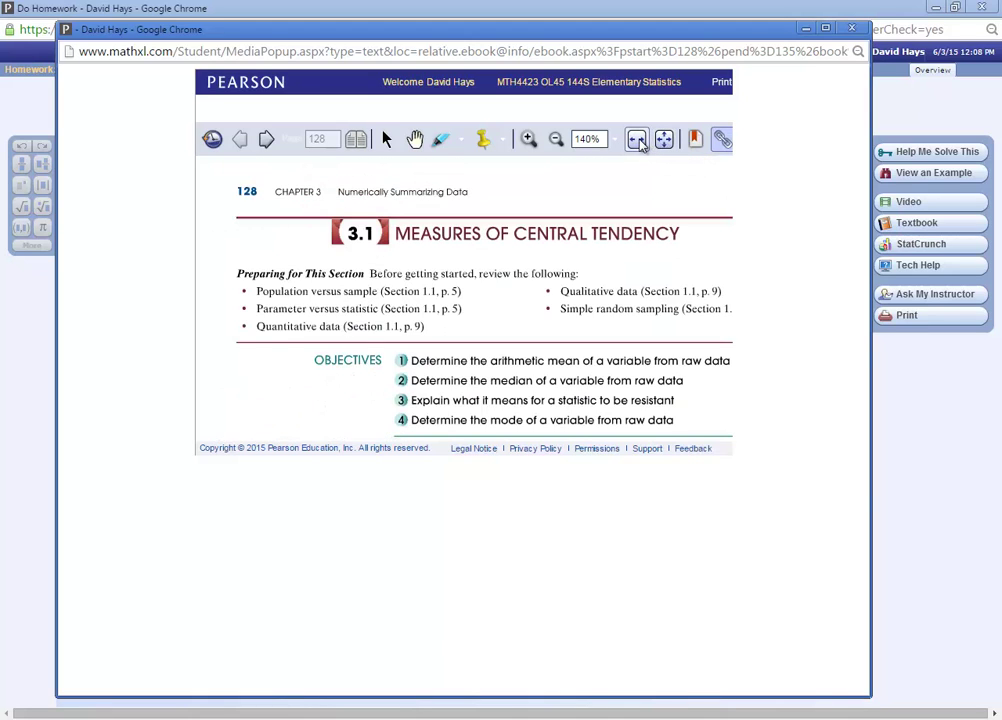
scroll(606, 342, down, 3)
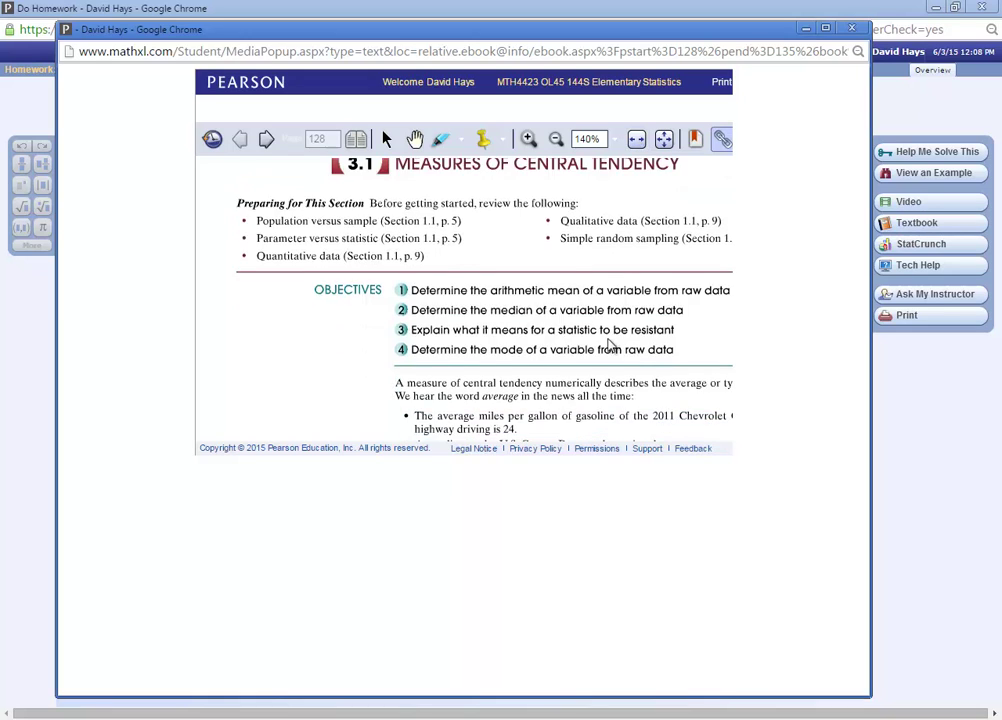
click(664, 140)
click(528, 139)
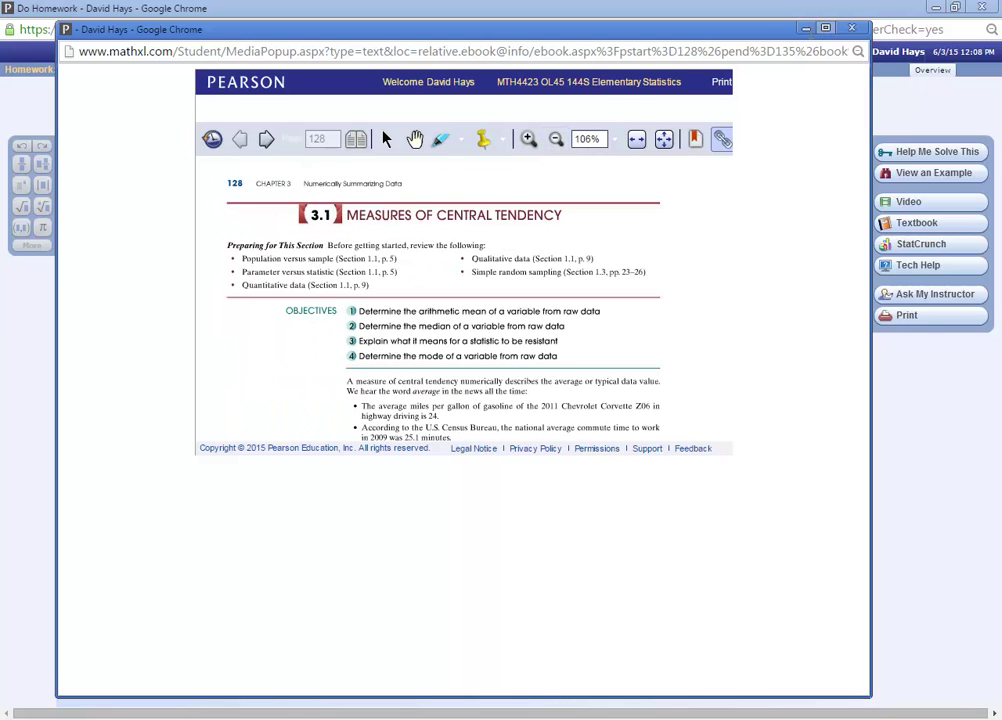
click(825, 28)
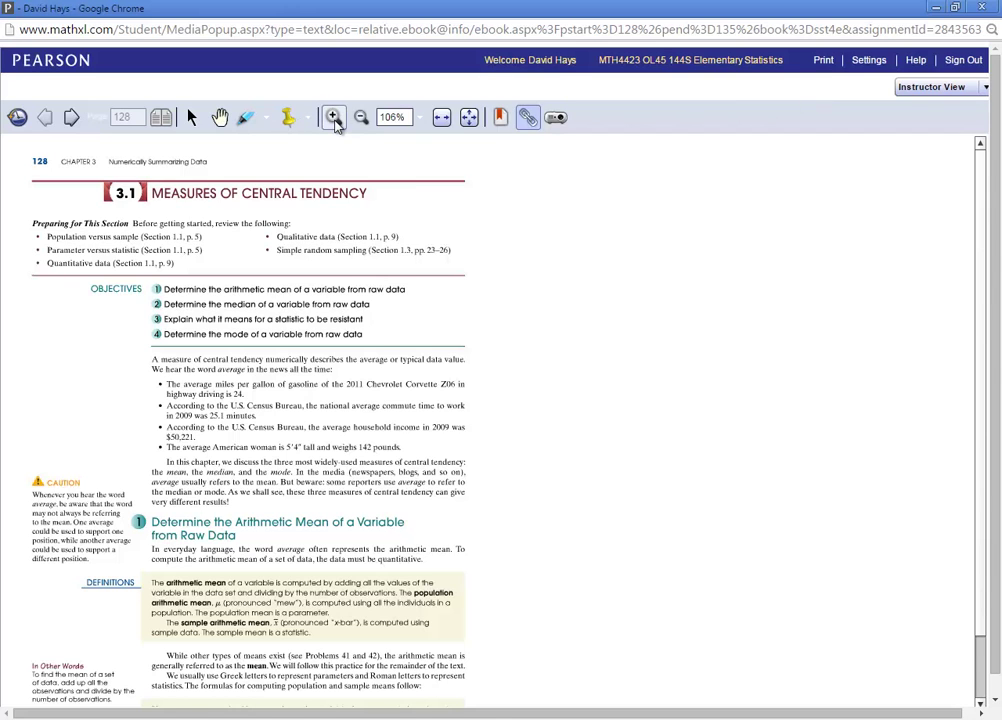
click(334, 118)
click(334, 118)
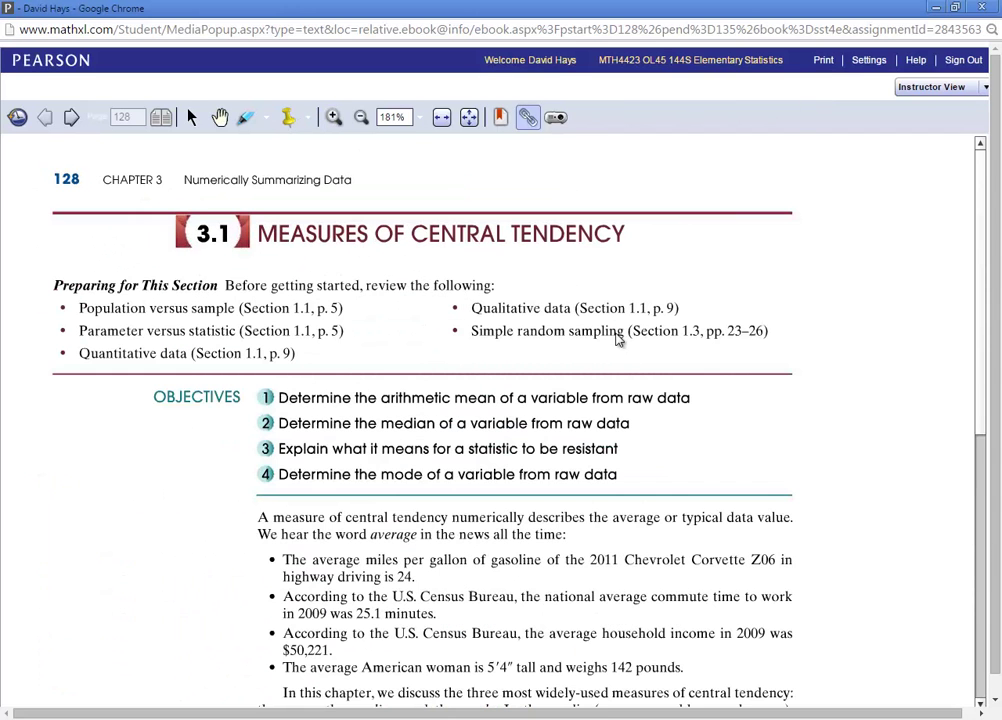
scroll(604, 268, down, 2)
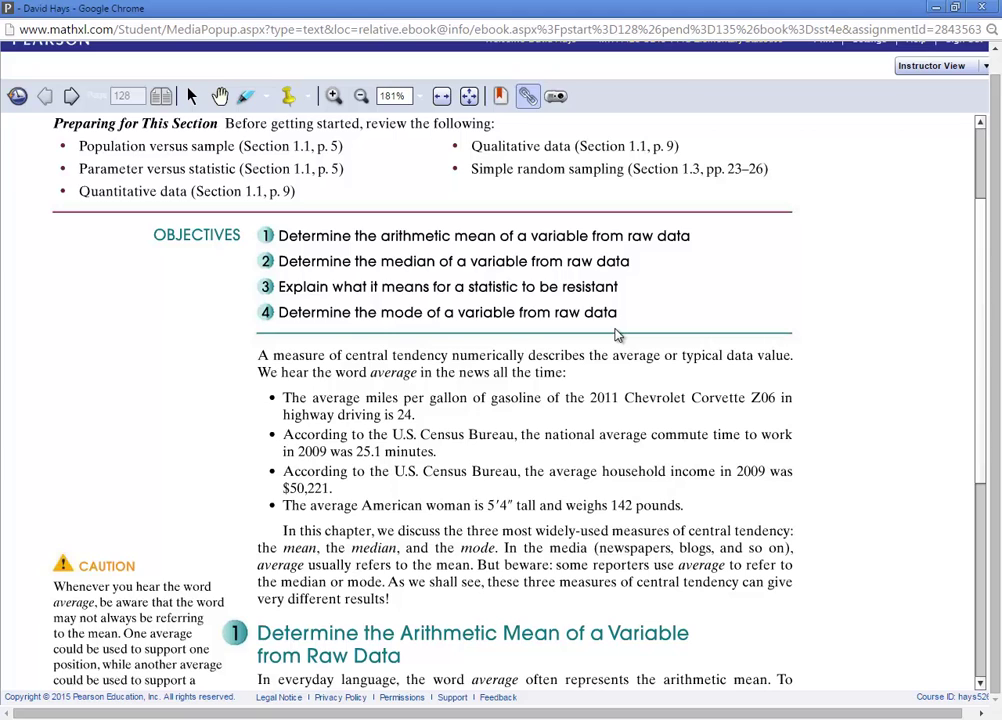
click(982, 7)
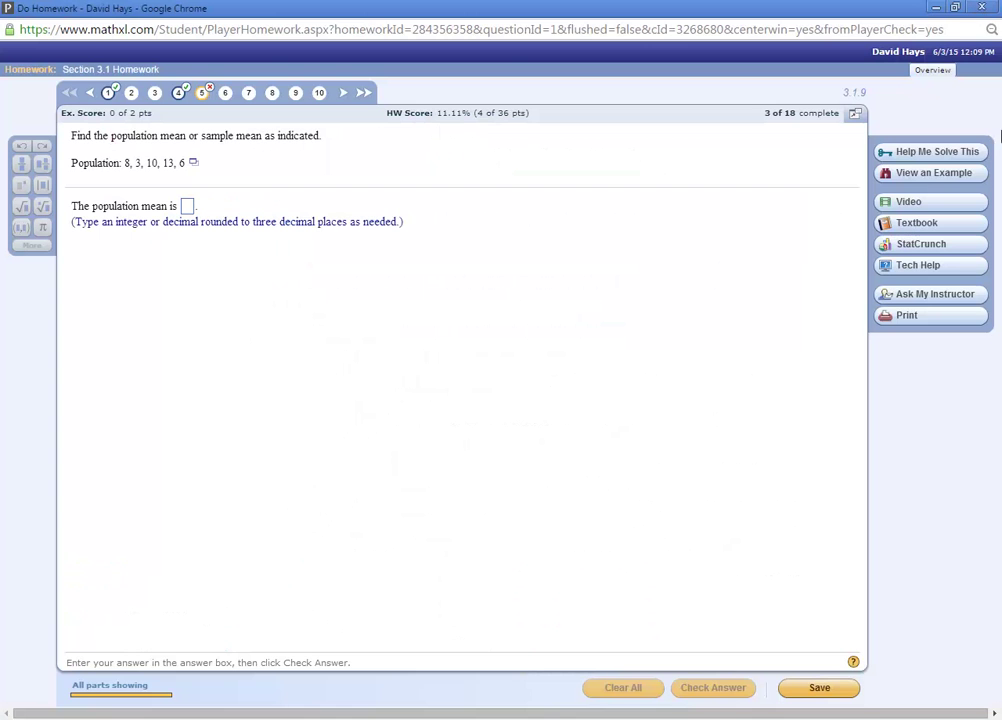
Browse the TI-Graphing Calculator tutorial video list under Tech Help, then close that tab.
click(920, 268)
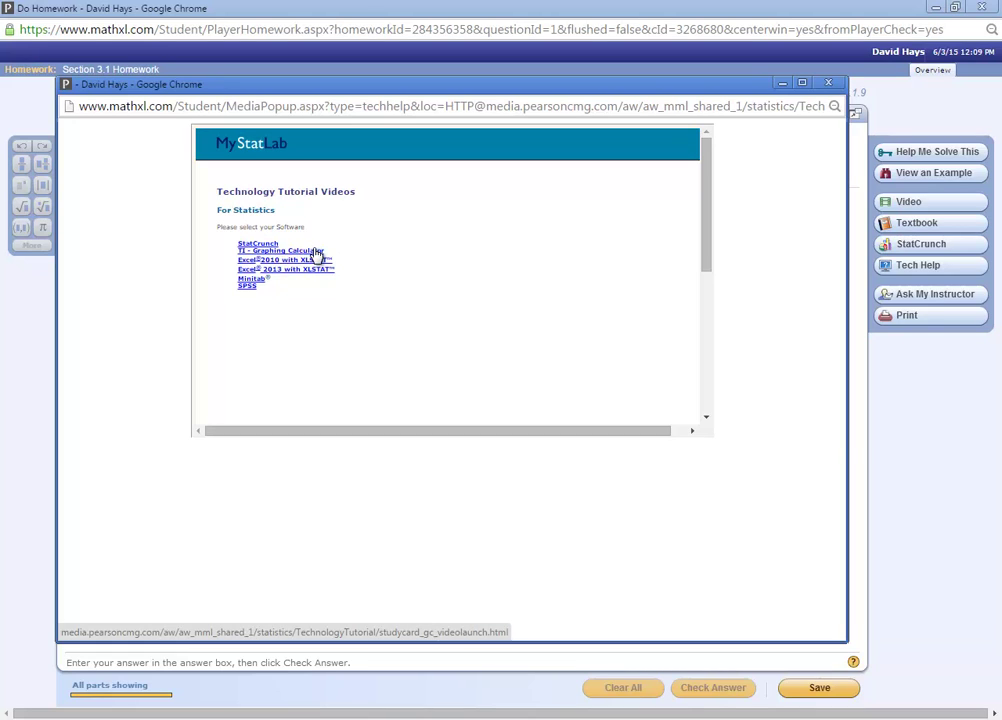
click(316, 254)
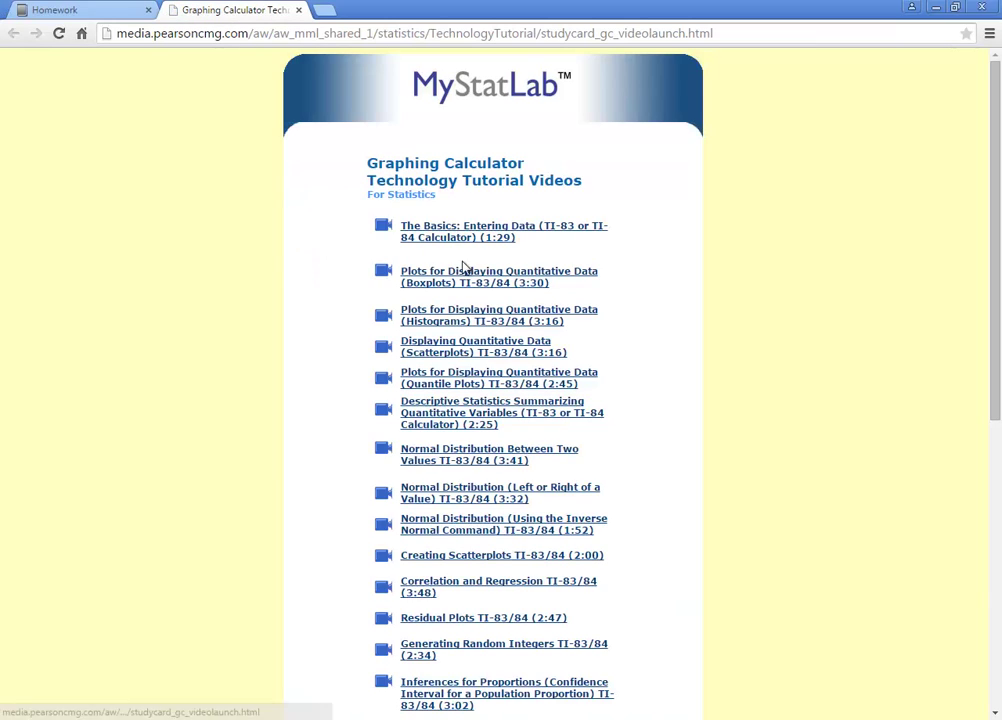
scroll(465, 456, down, 5)
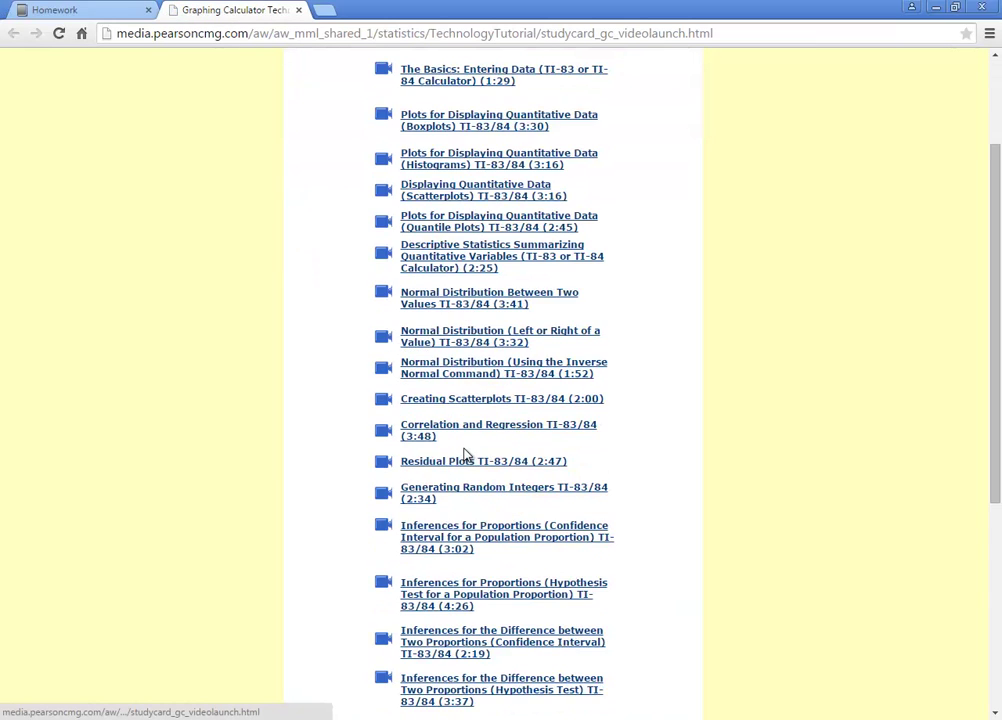
scroll(465, 455, up, 5)
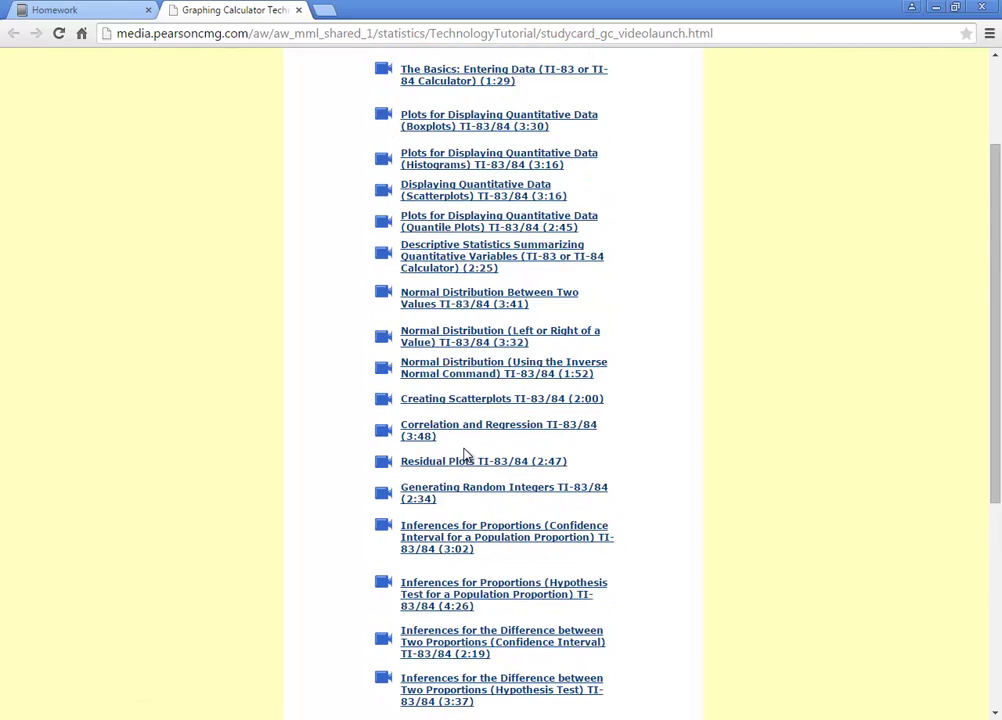
click(298, 10)
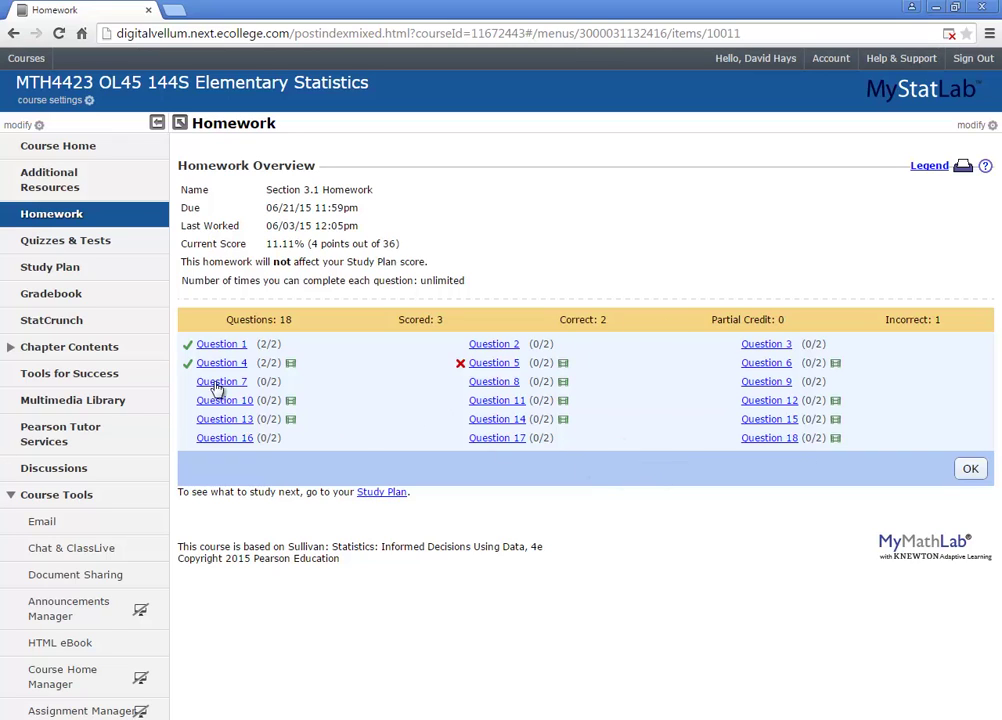
Leave the current question page and open Question 6, the mean price per ad slot problem.
click(493, 370)
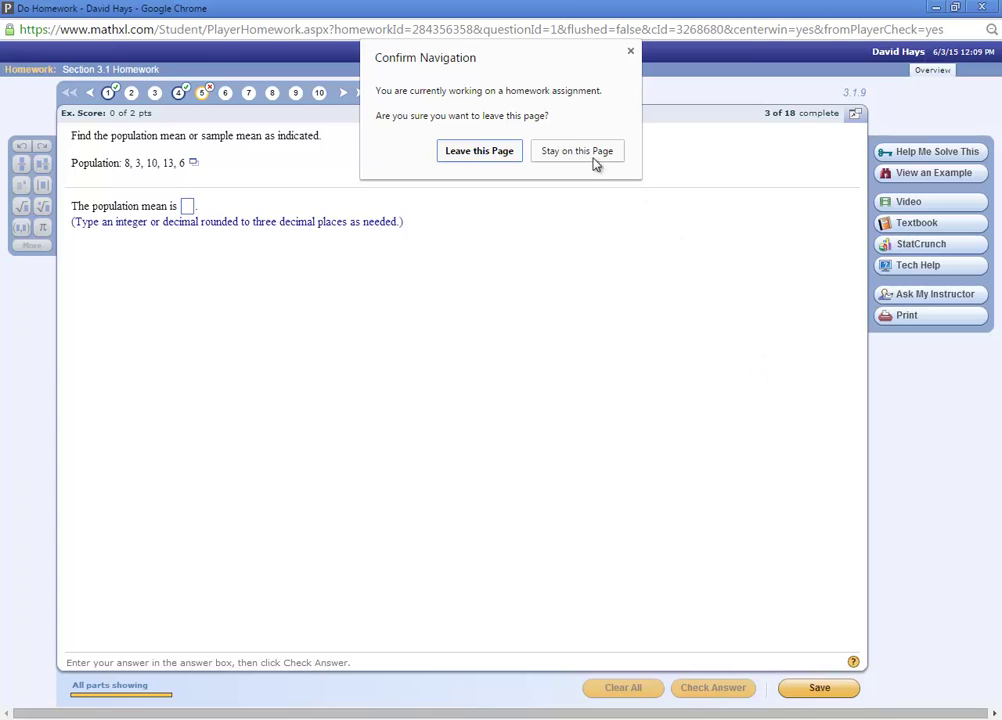
click(485, 156)
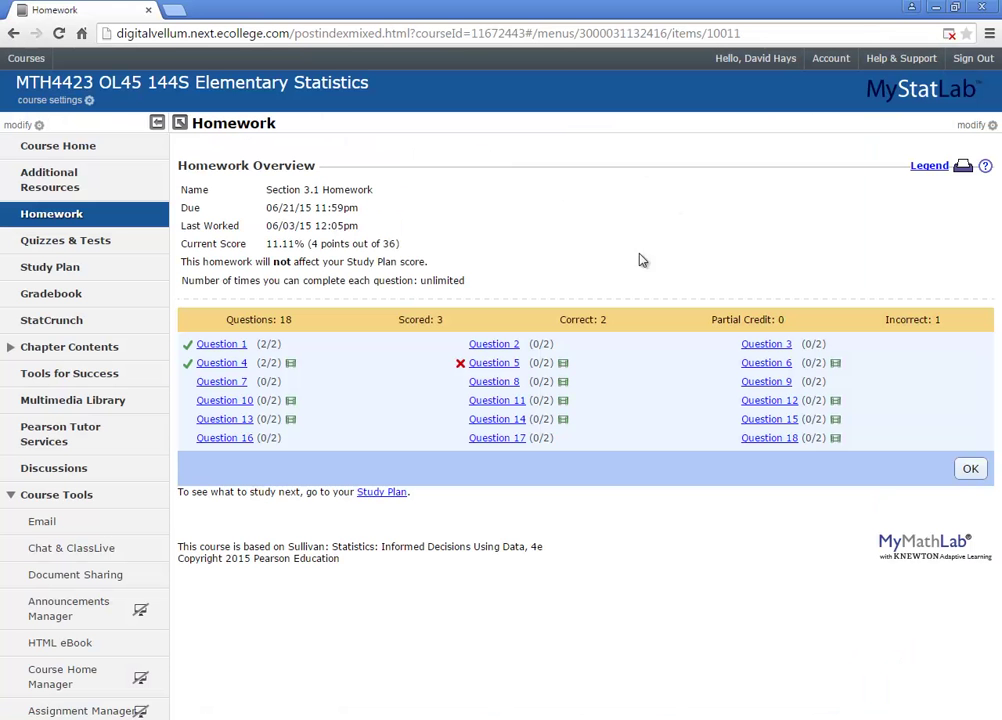
click(765, 363)
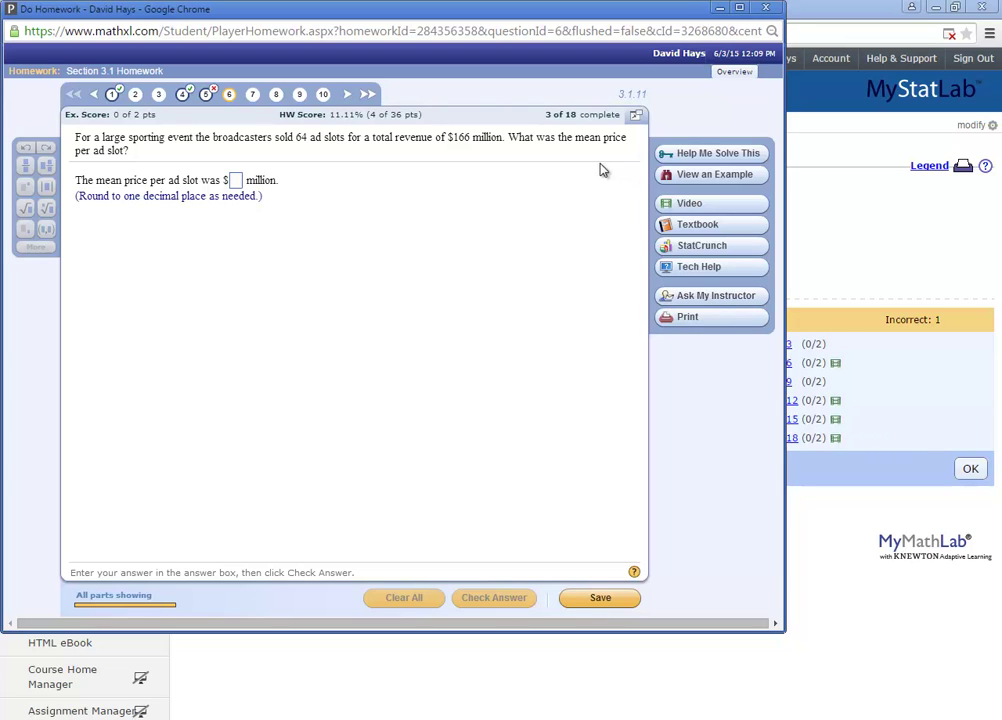
Check the Print homework assignment option, then exit Question 6 back to the homework overview.
click(690, 318)
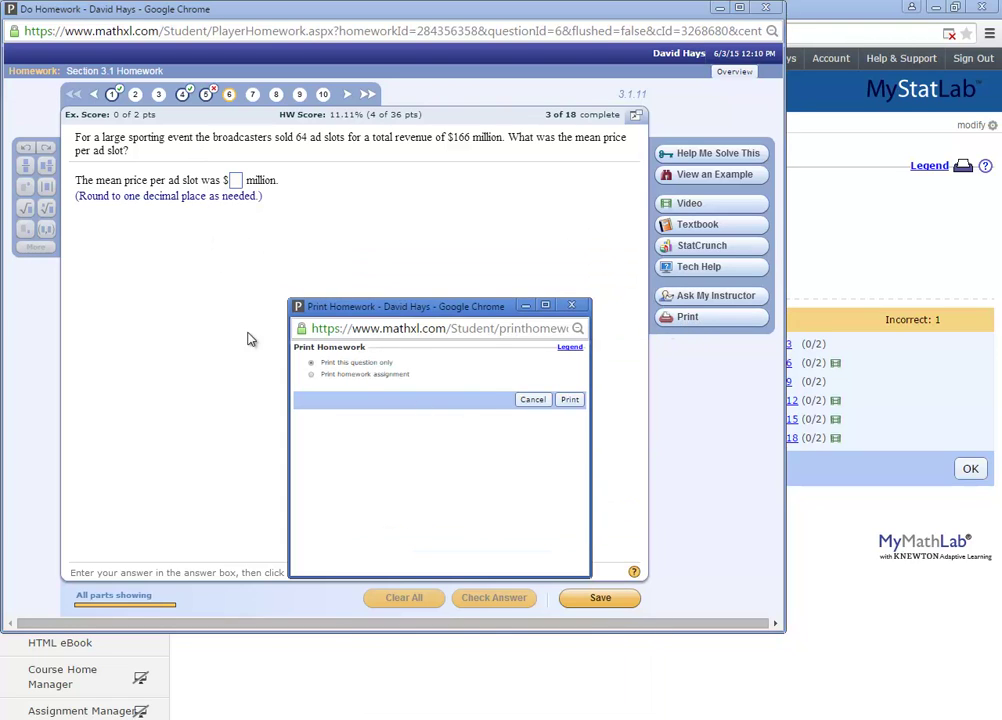
drag(285, 300, 104, 119)
key(ctrl+plus)
key(ctrl+plus)
key(ctrl+plus)
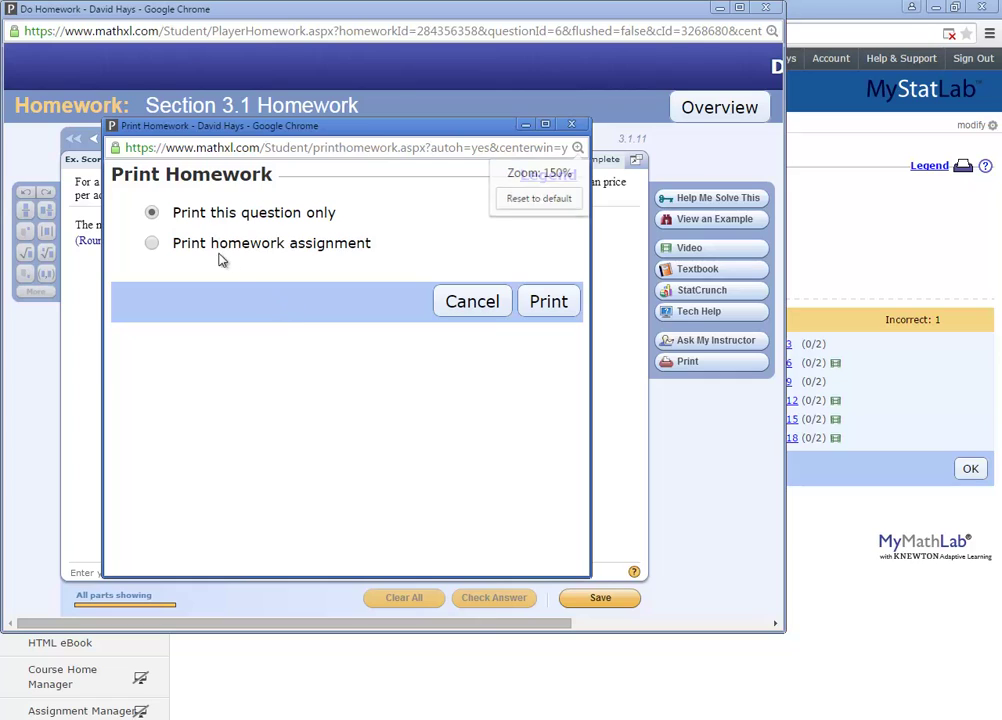
click(153, 244)
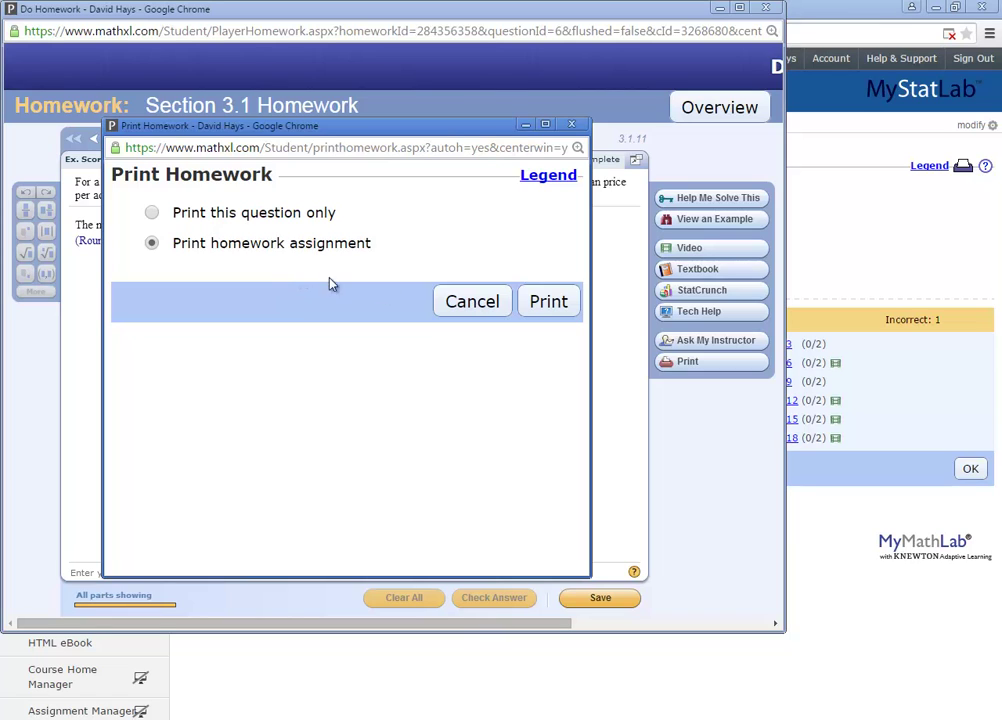
click(571, 124)
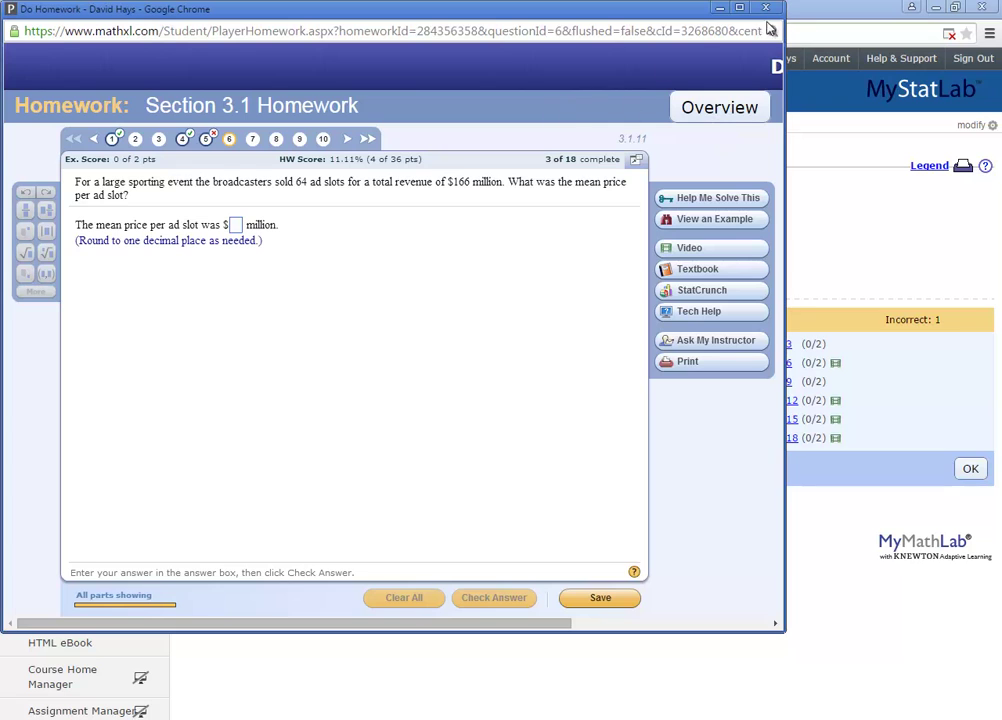
click(766, 8)
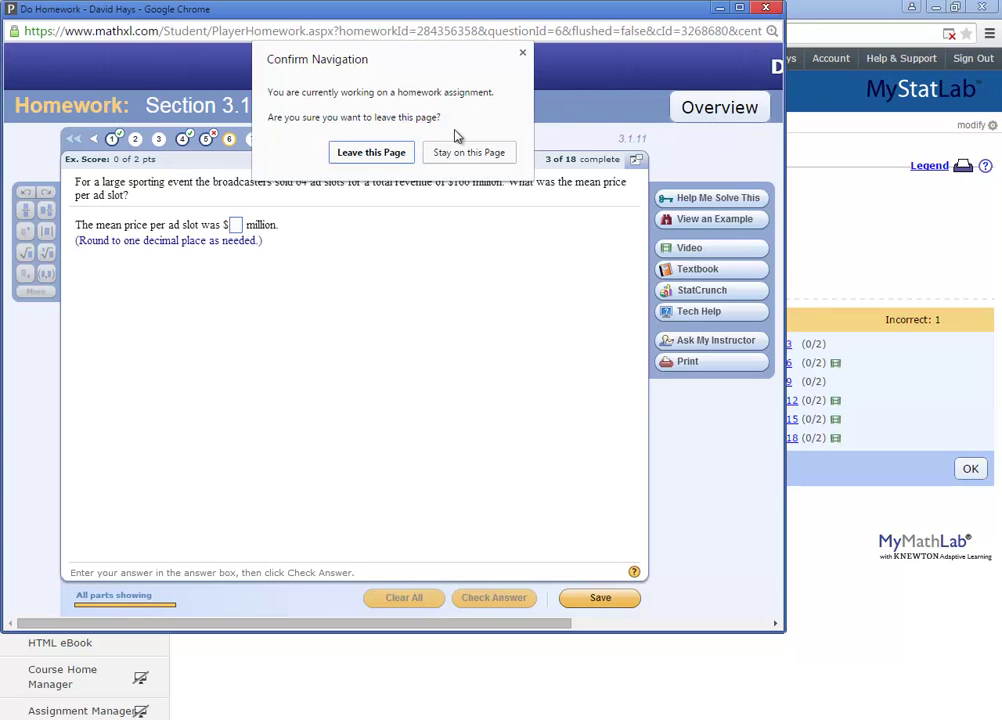
click(371, 152)
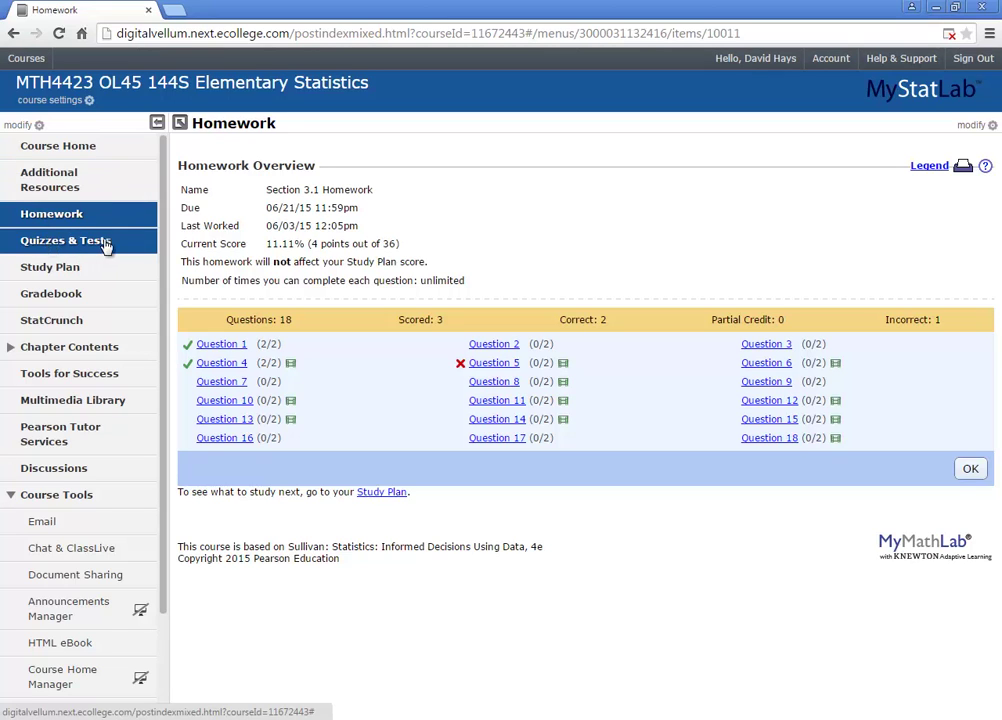
Show the Quizzes & Tests list and highlight the Chapter 3 Test due date.
click(38, 244)
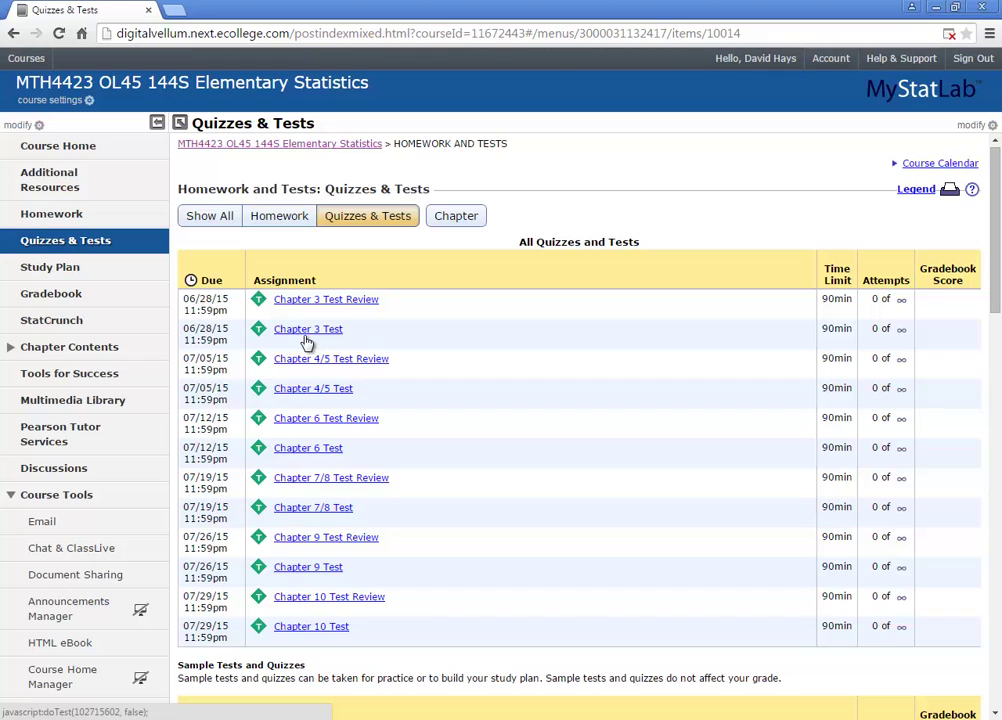
click(306, 341)
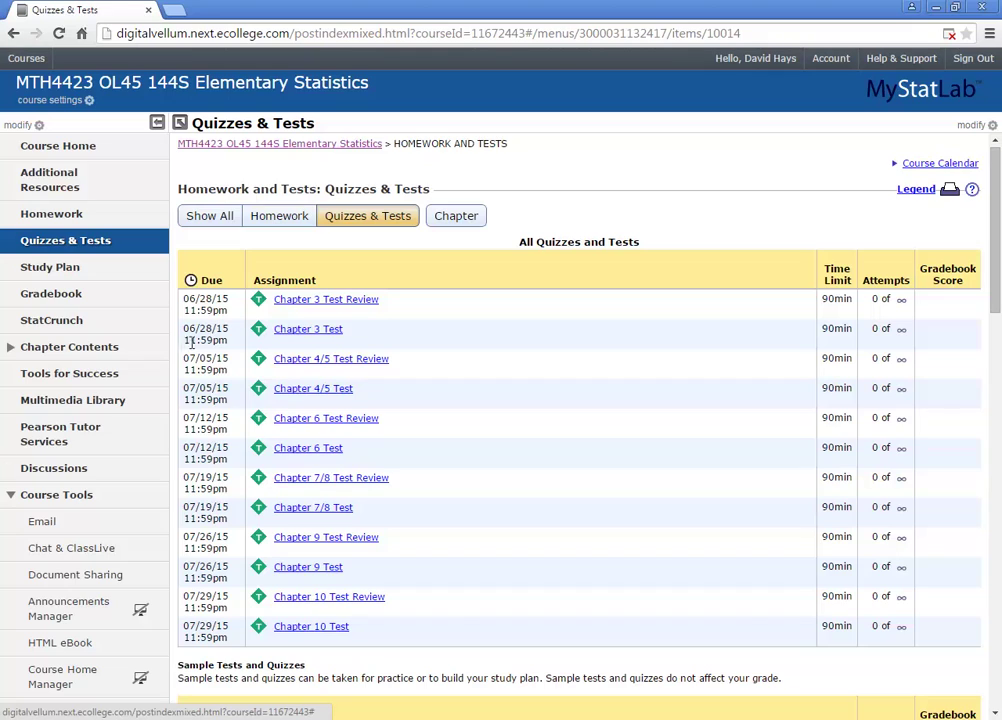
drag(200, 345, 228, 348)
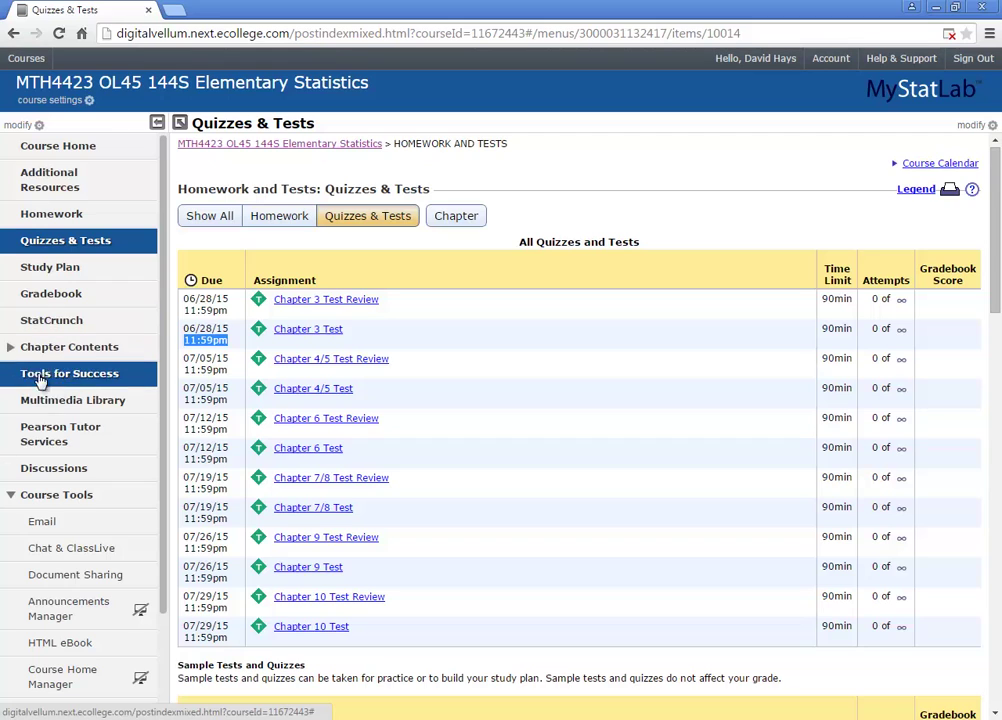
Browse Chapter Contents through Chapter 3's Section 3.1, then collapse the Course Tools group.
click(32, 348)
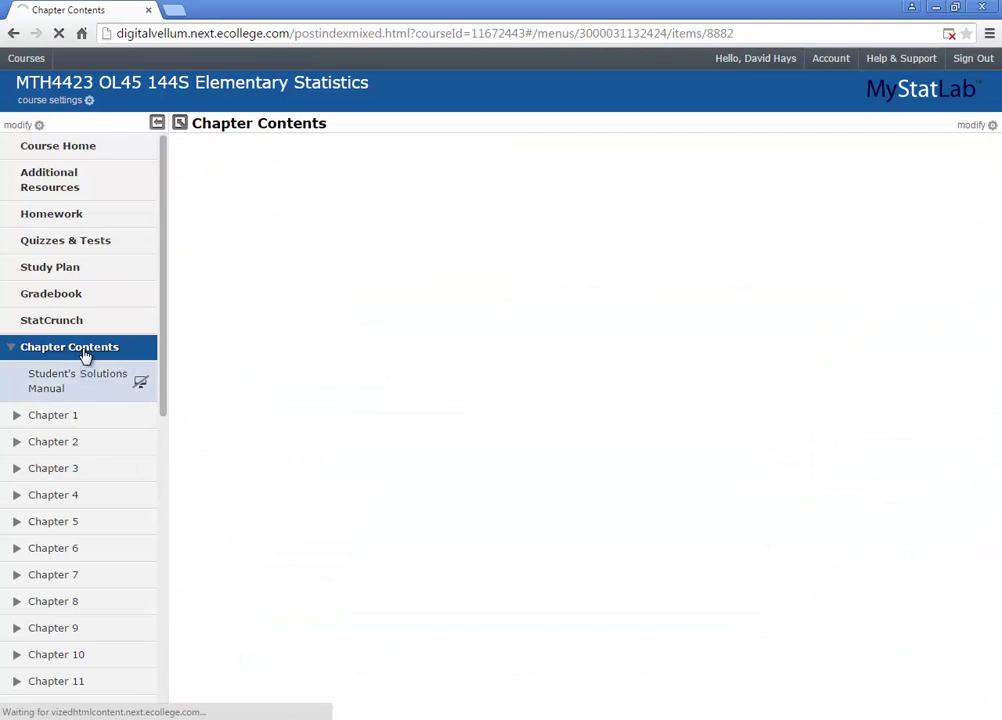
click(70, 476)
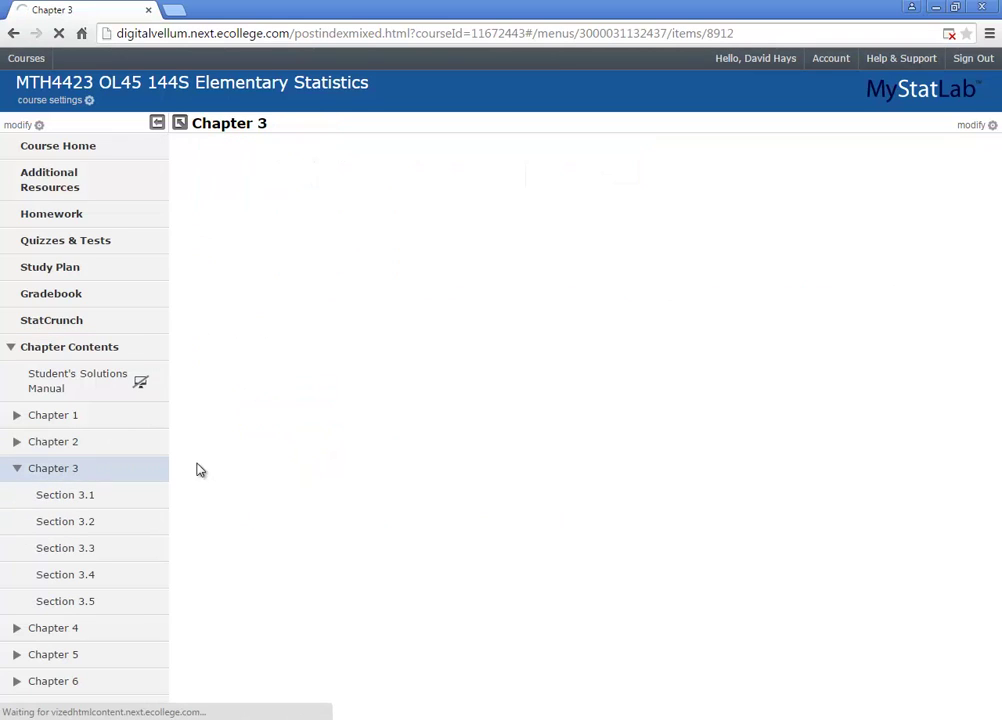
click(92, 500)
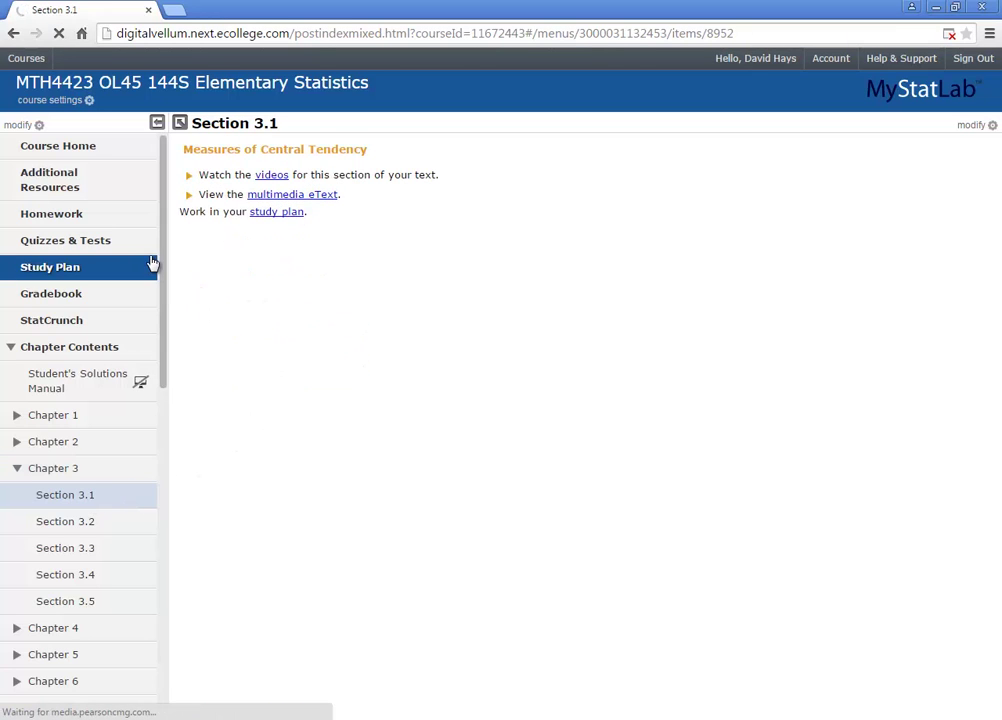
click(50, 348)
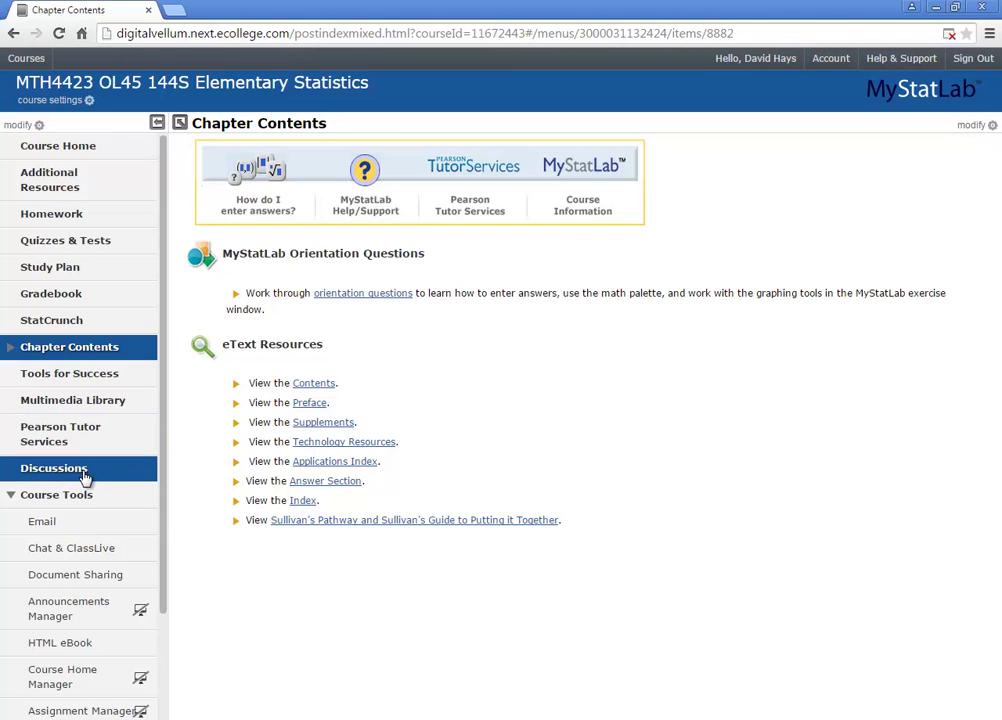
click(16, 497)
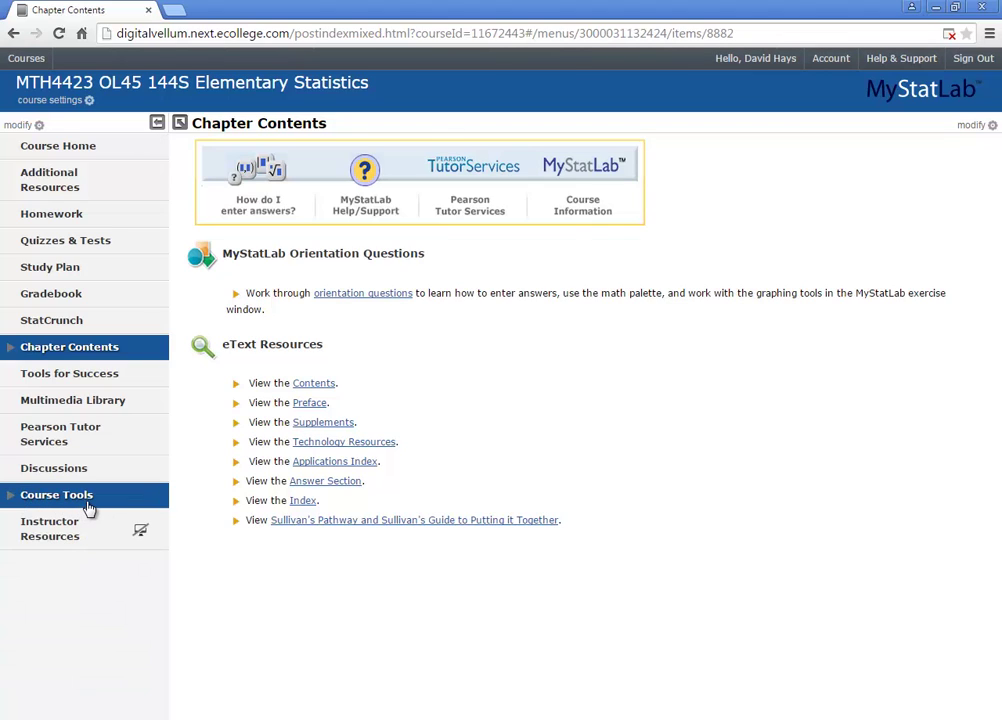